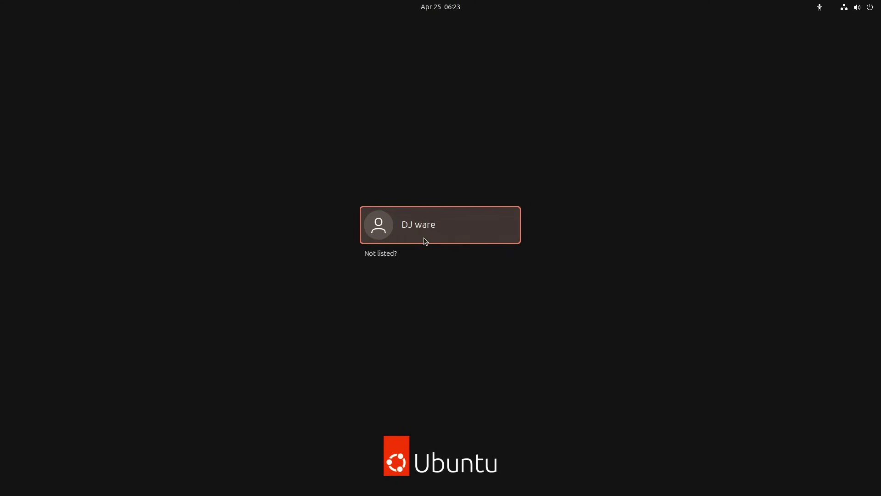
Pick the user account, check the session types in the gear menu, then enter the password to sign in.
click(425, 241)
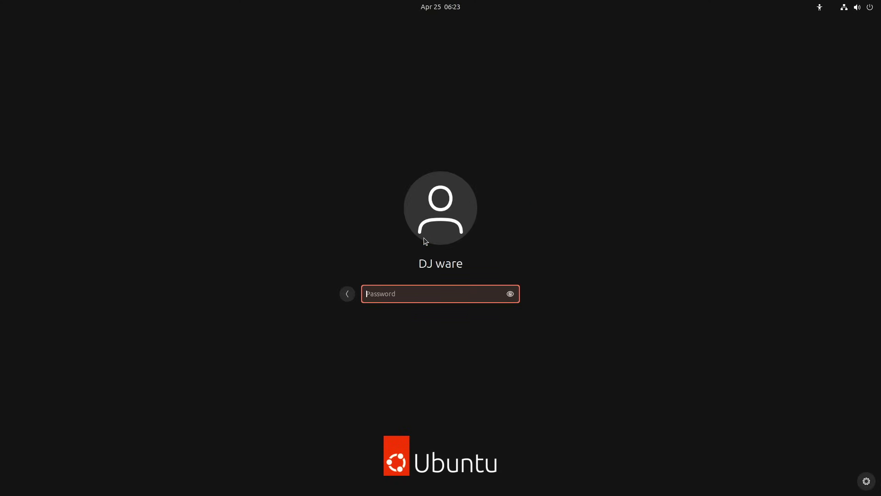
click(867, 482)
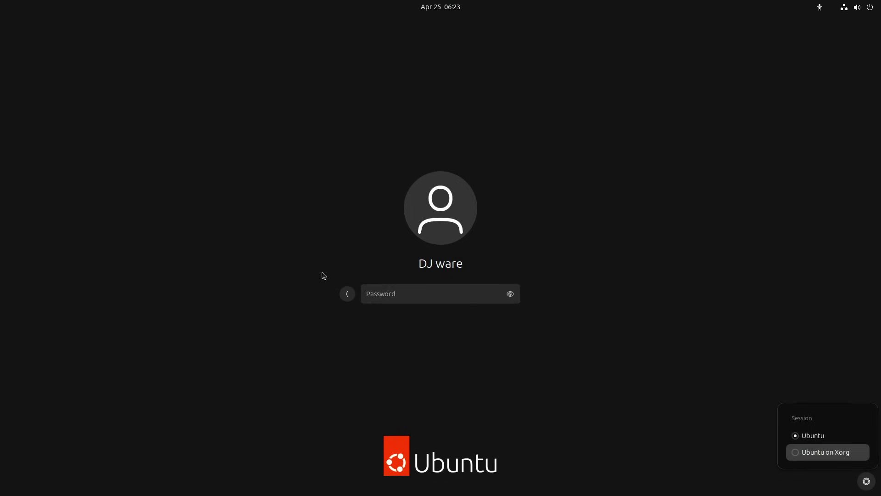
click(438, 296)
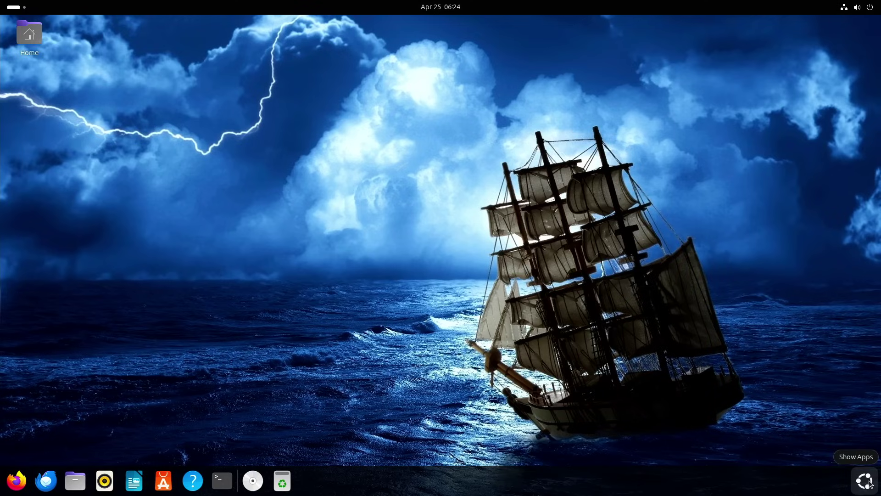
Eject the QEMU DVD-ROM from the dock's disc icon and show the app grid with Super+A.
right_click(244, 486)
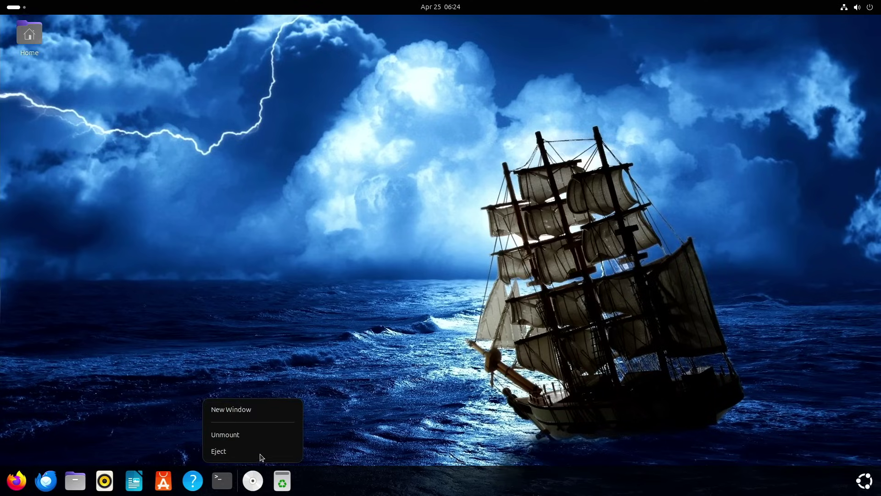
click(263, 456)
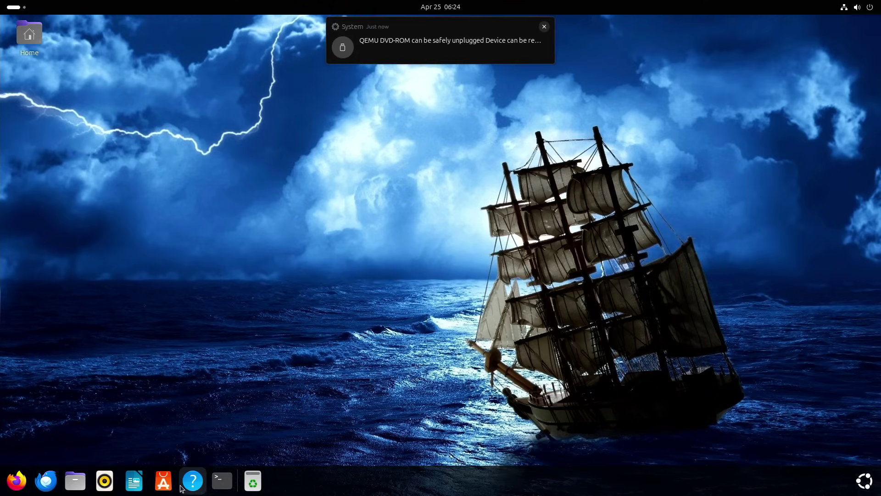
key(super+a)
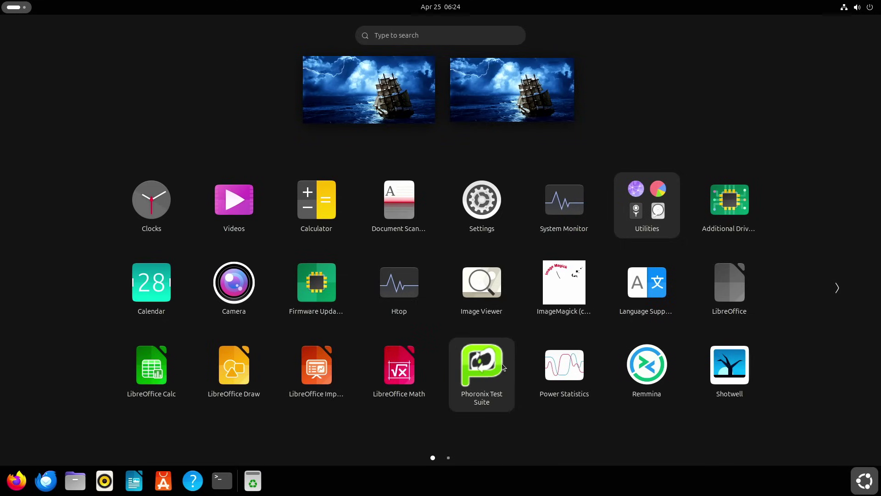
Browse Other Locations in Files, then skim and close the Ubuntu Desktop Guide.
scroll(546, 334, down, 1)
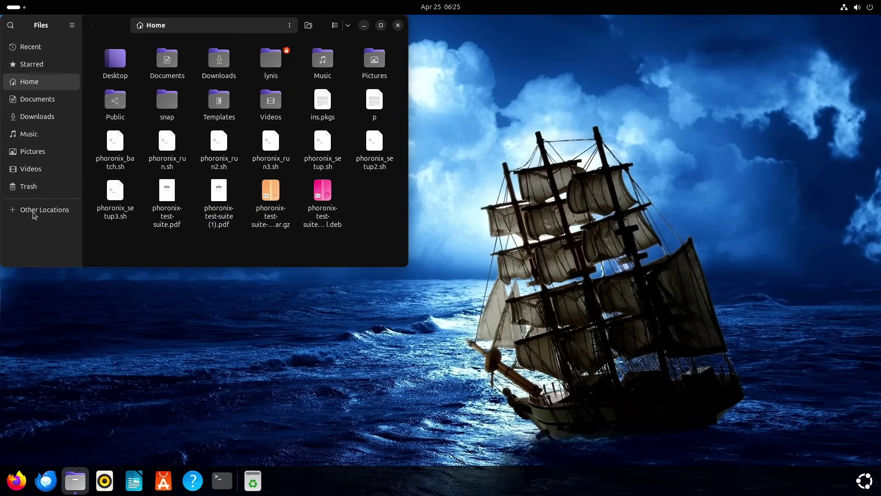
click(34, 212)
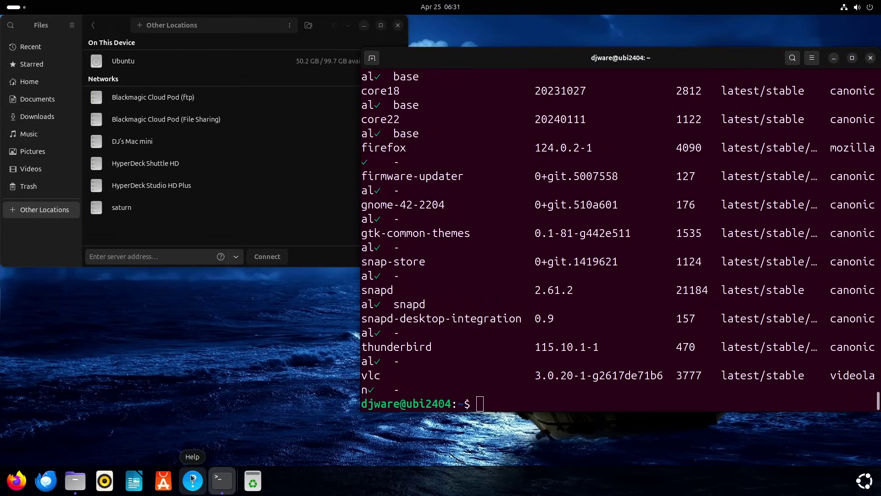
click(193, 480)
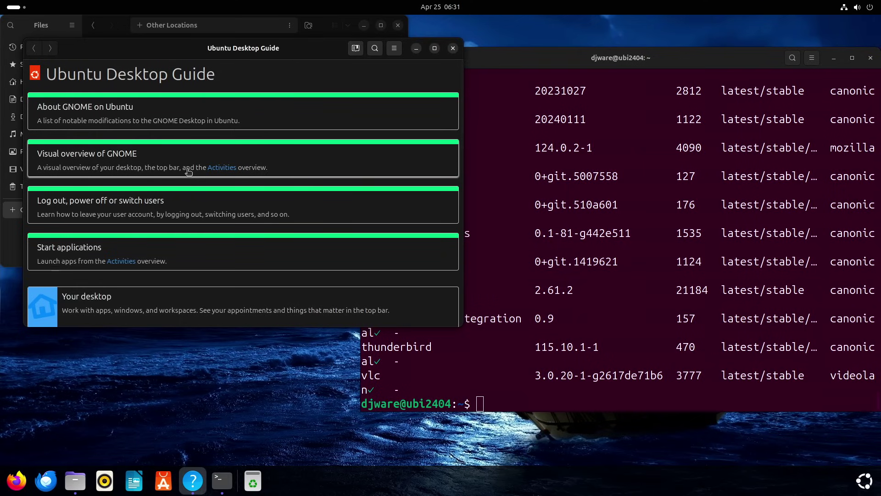
scroll(189, 171, down, 10)
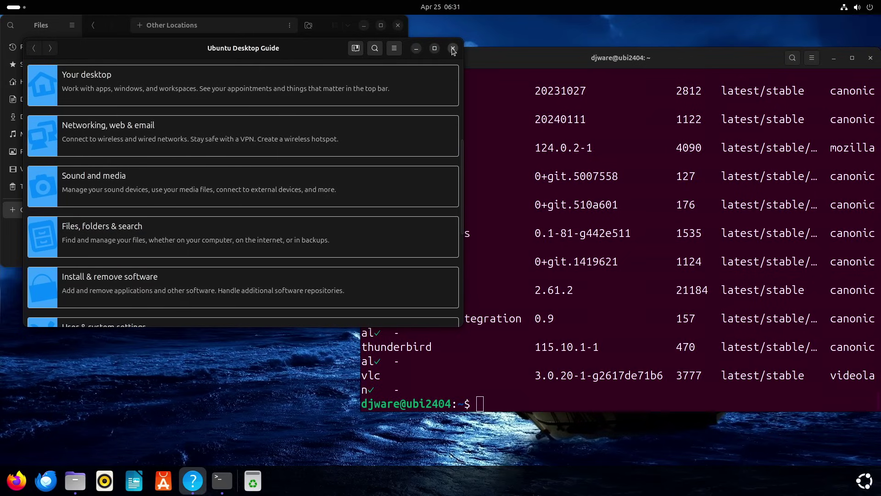
click(452, 48)
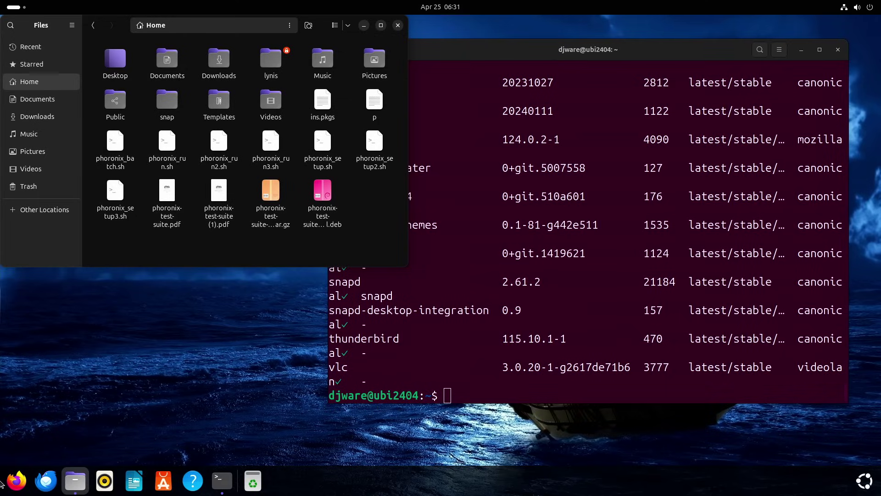
Open Settings at the Appearance page and try the blue accent colour.
click(864, 480)
click(390, 271)
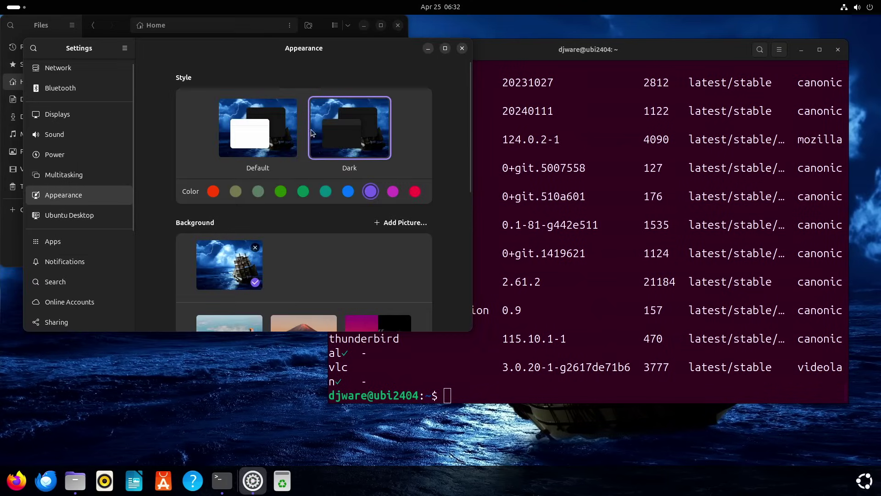
click(348, 191)
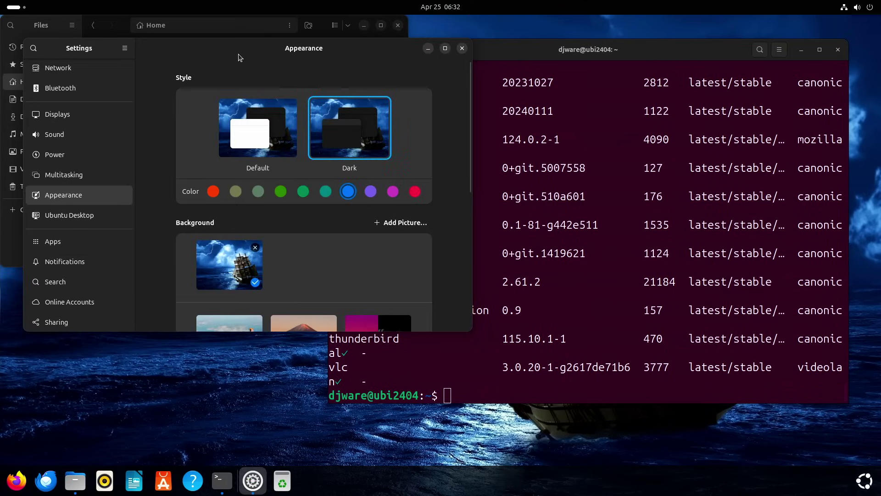
drag(257, 51, 528, 65)
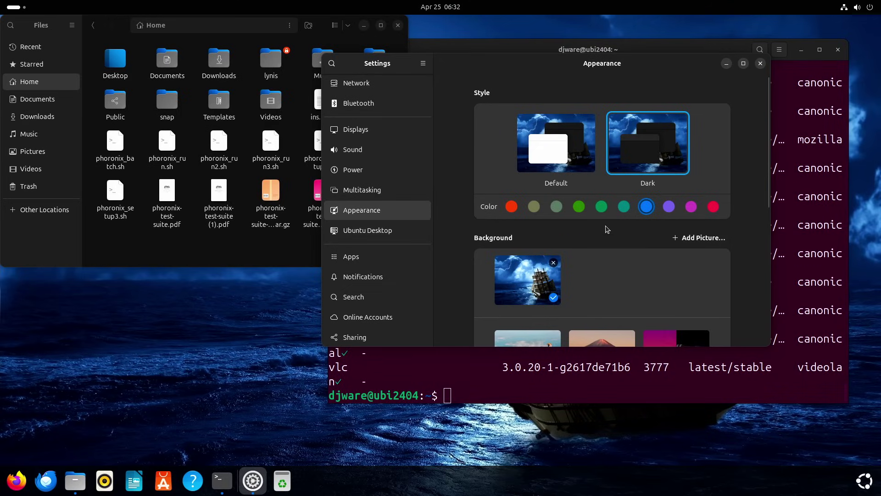
Cycle accents through green, red, magenta, purple and blue, settle on teal, close Settings, clear the terminal.
click(579, 207)
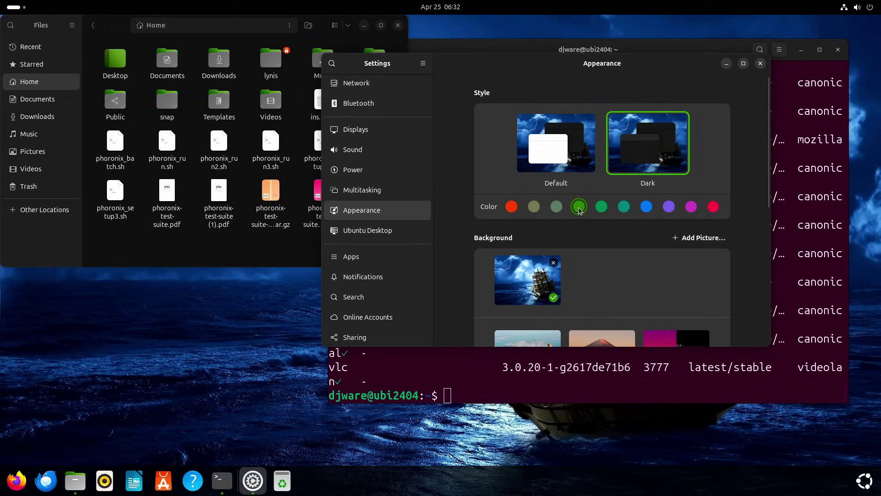
click(511, 207)
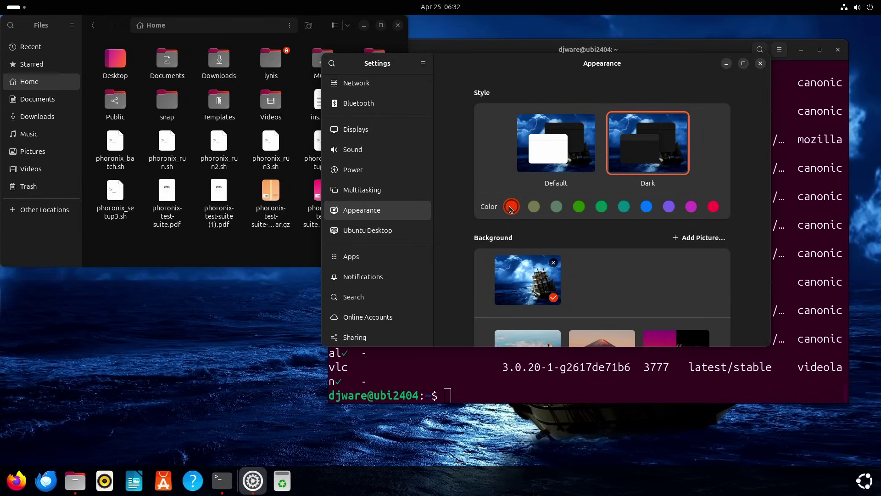
click(692, 207)
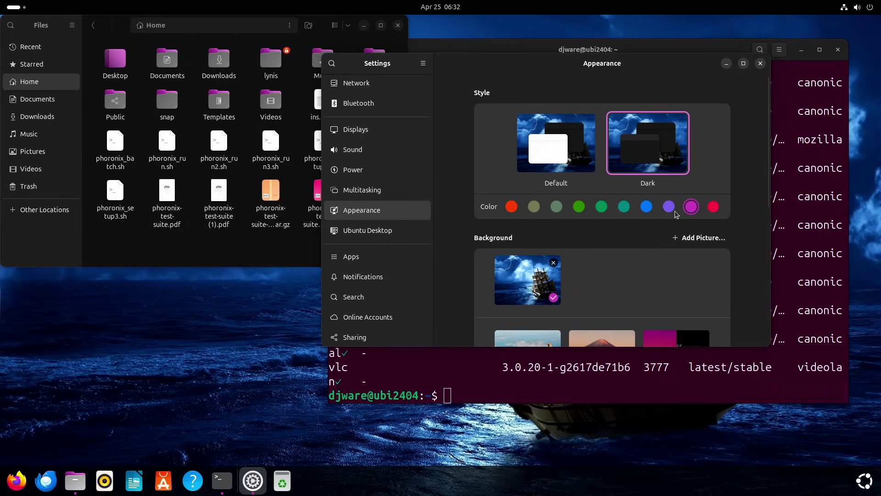
click(674, 212)
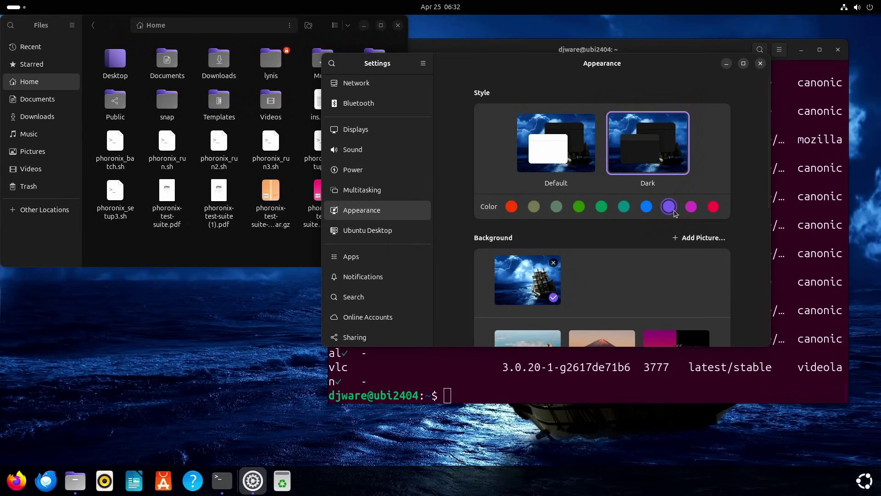
click(645, 207)
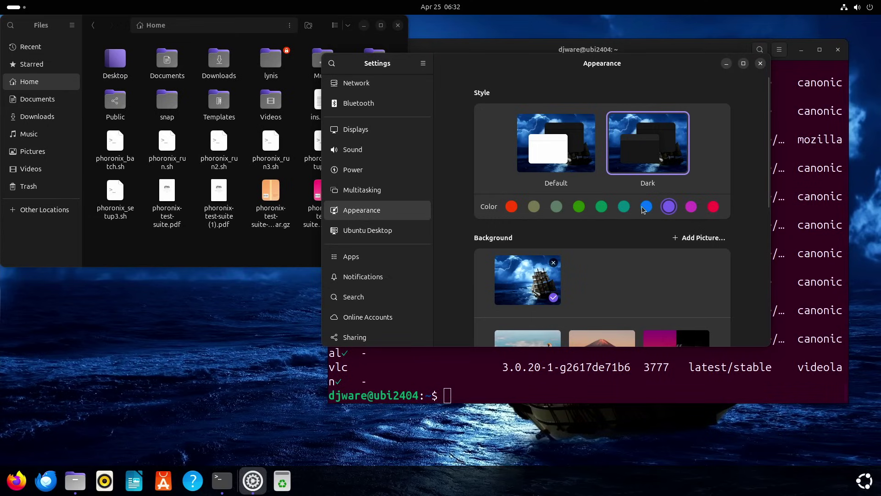
click(668, 208)
click(624, 208)
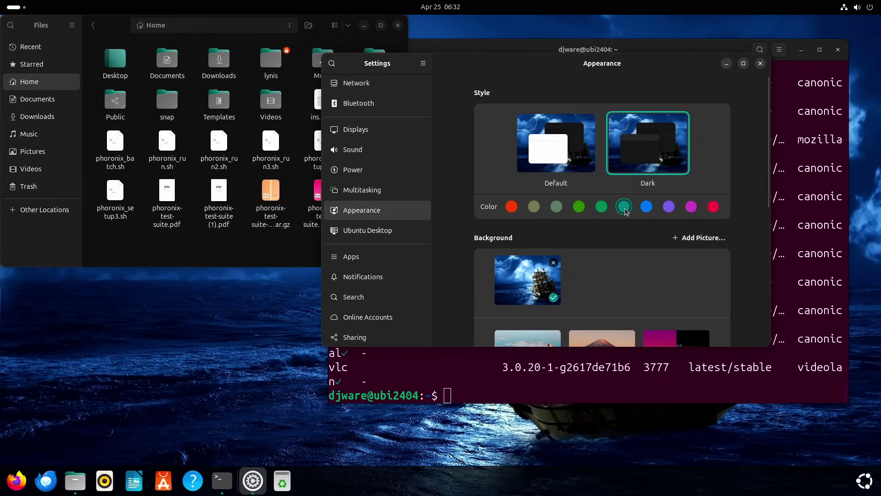
key(ctrl+q)
key(ctrl+l)
Run df -kh (root 48% full) and du -sh . (30G), then launch htop.
text(df -kh)
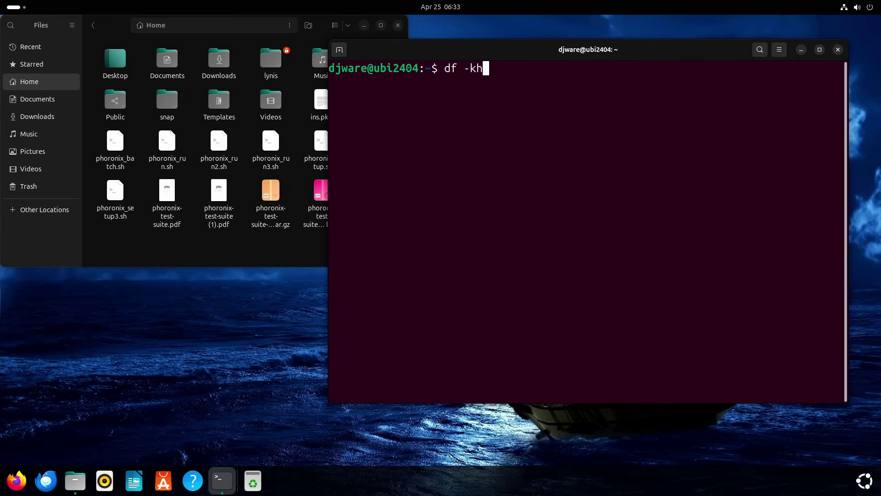
key(Return)
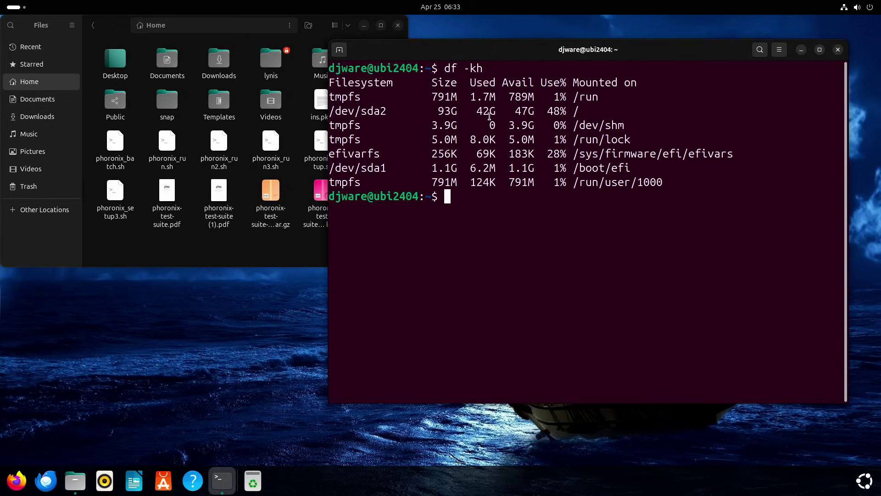
text(du -sh .)
key(Return)
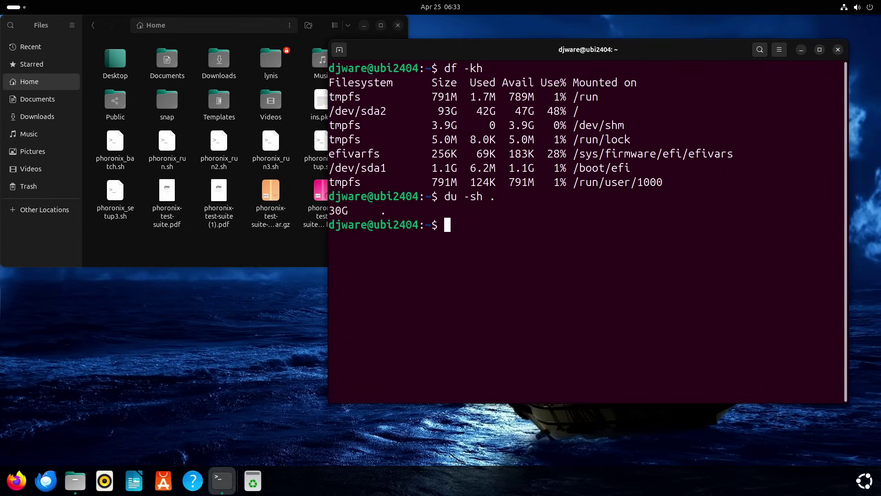
text(htop)
key(Return)
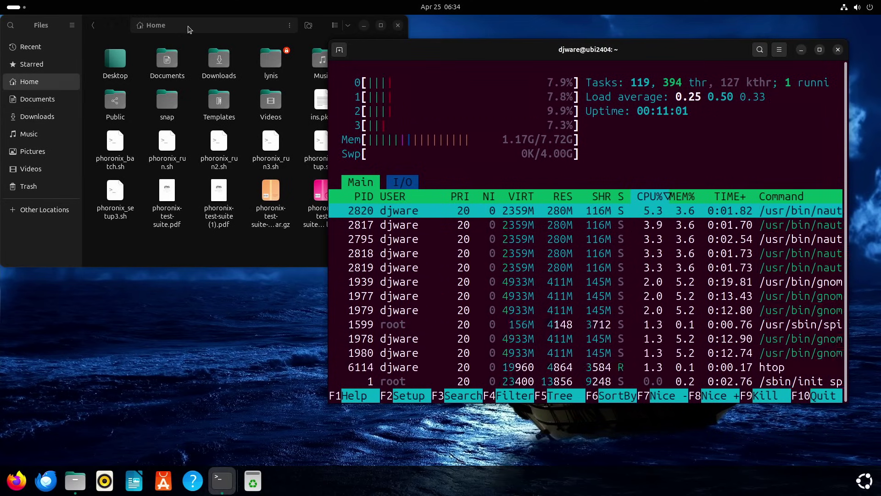
Close the Files window, then quit htop with q and run glances in its place.
drag(189, 29, 203, 30)
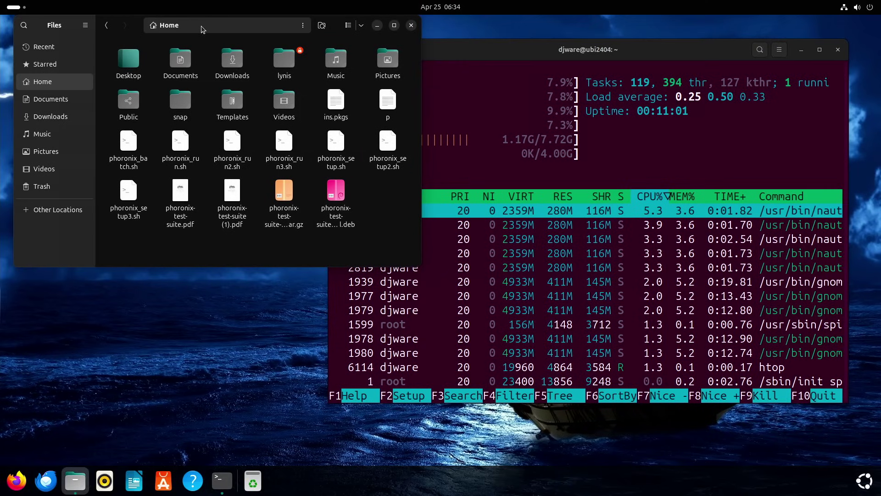
click(412, 25)
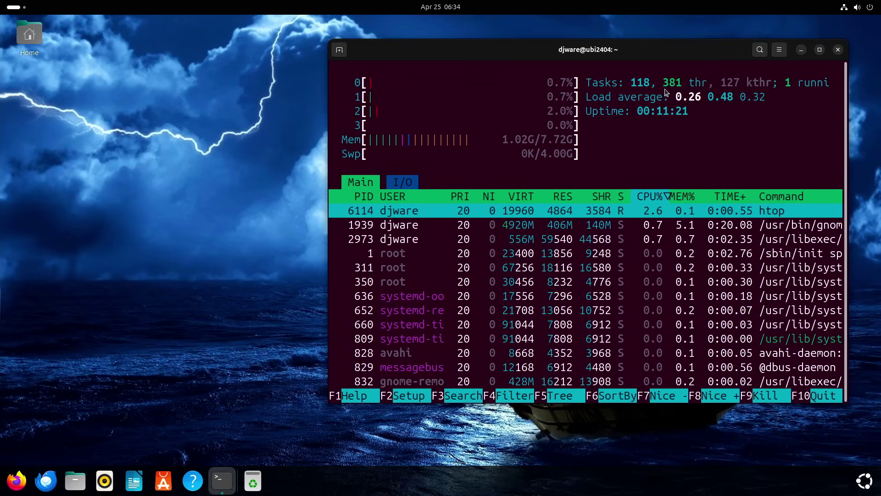
text(qglances)
key(Return)
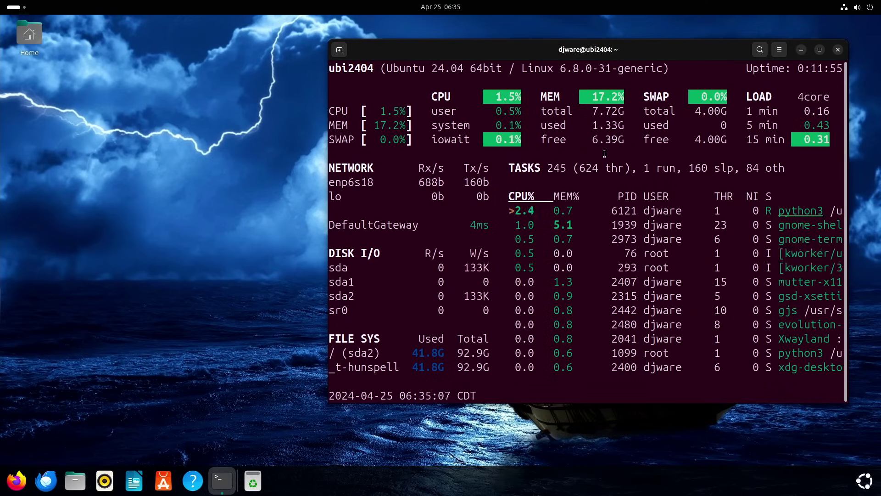
Run 'sudo ./lynis audit system' and scroll through its 2 warnings and 45 suggestions.
text(o ./l)
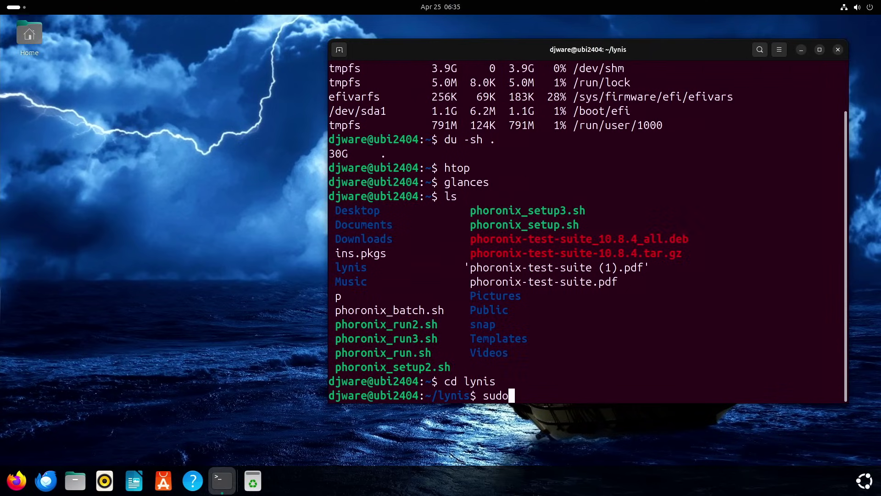
text(ynis audit syste)
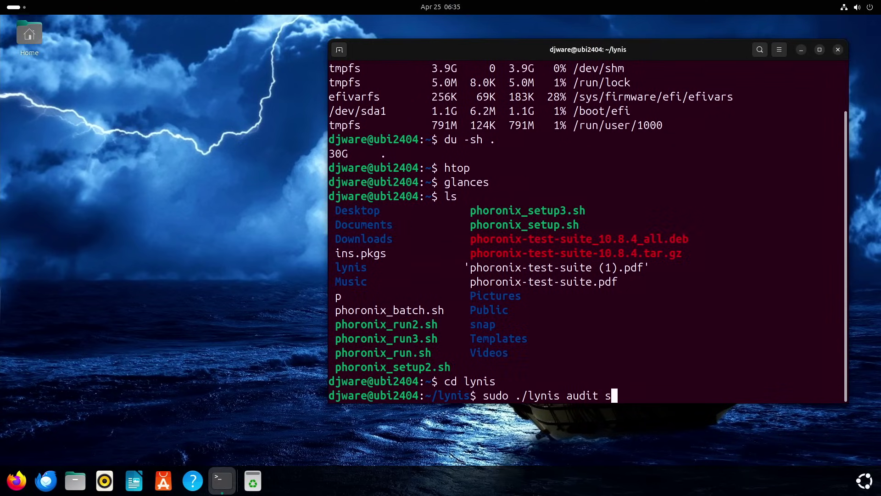
text(m)
key(Return)
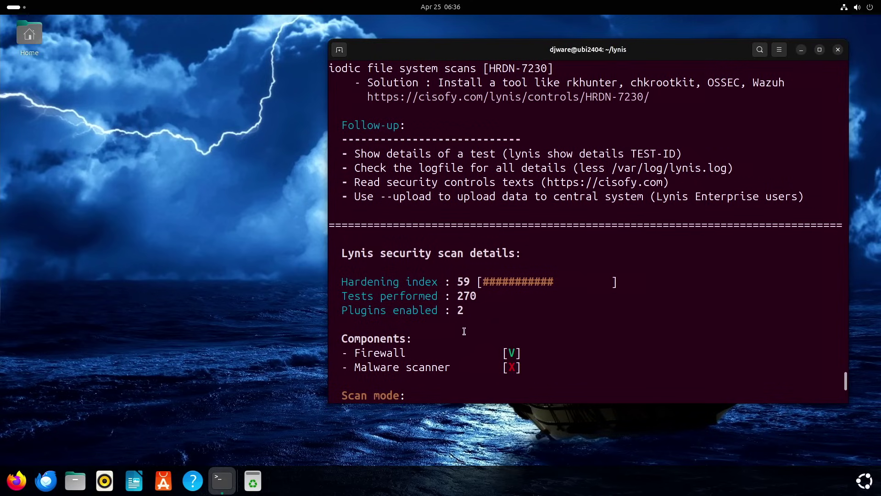
scroll(464, 331, up, 15)
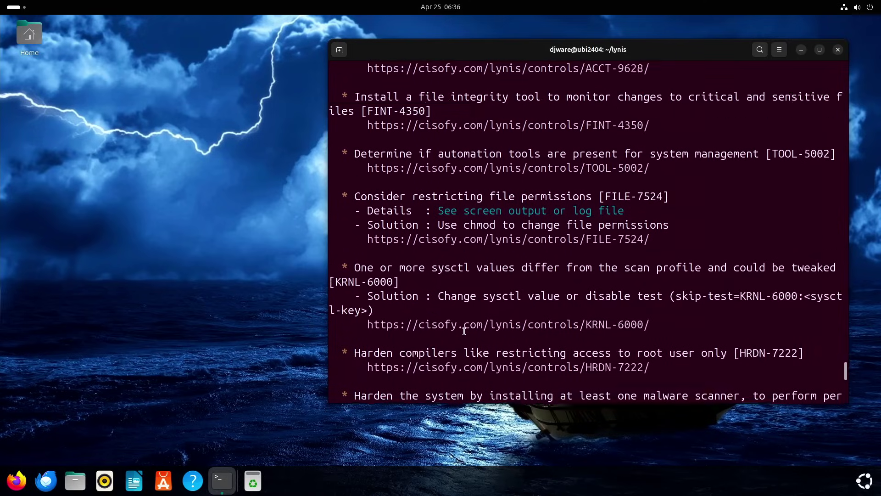
scroll(463, 331, up, 9)
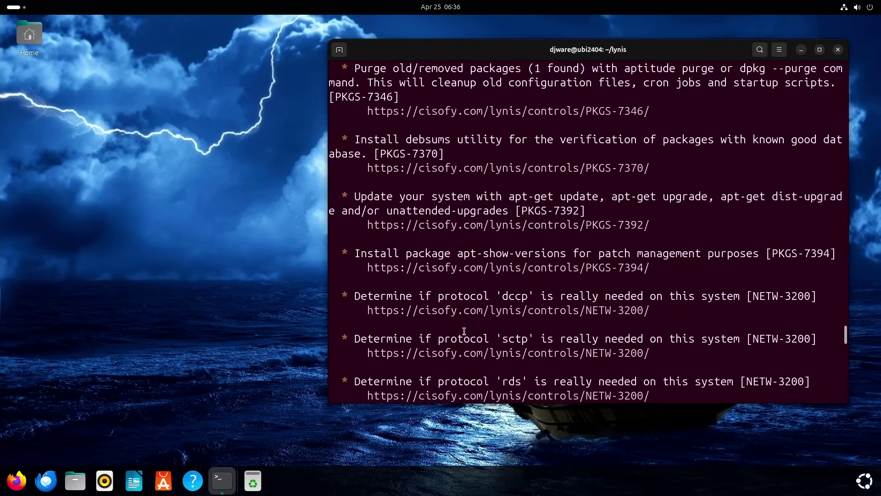
scroll(465, 333, up, 20)
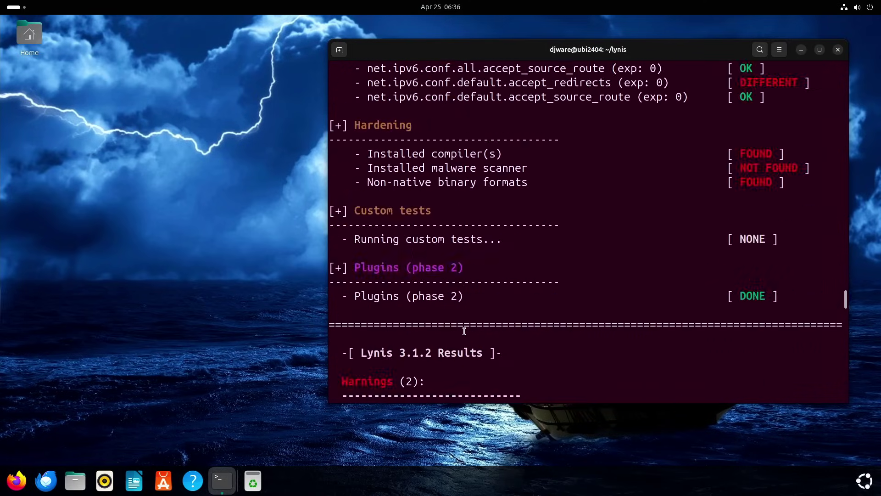
scroll(464, 331, down, 5)
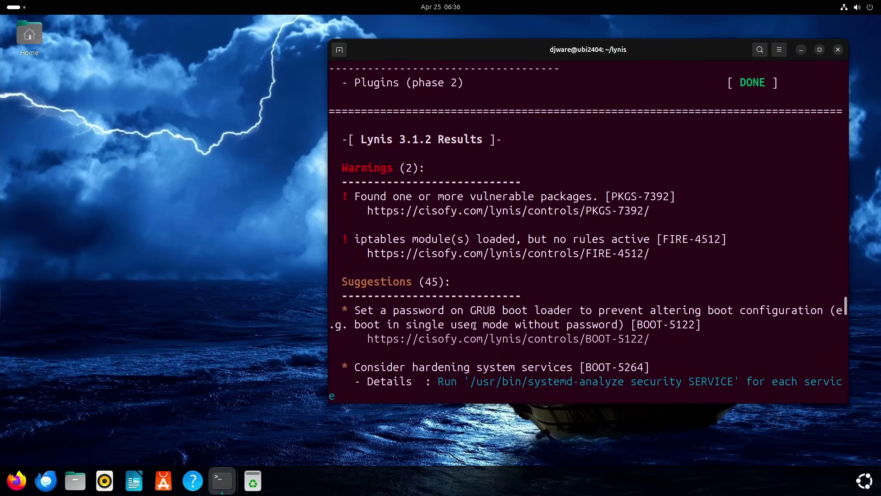
scroll(474, 326, down, 20)
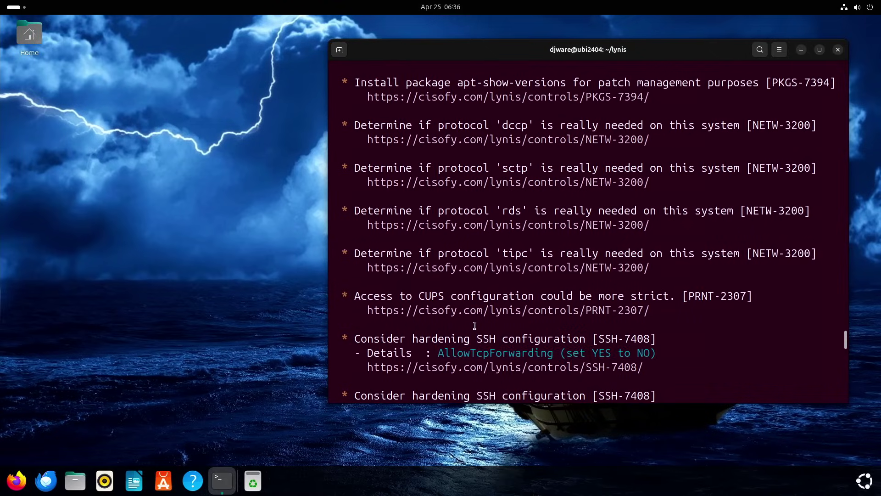
Search the package list with 'apt search xz-util'.
text(su)
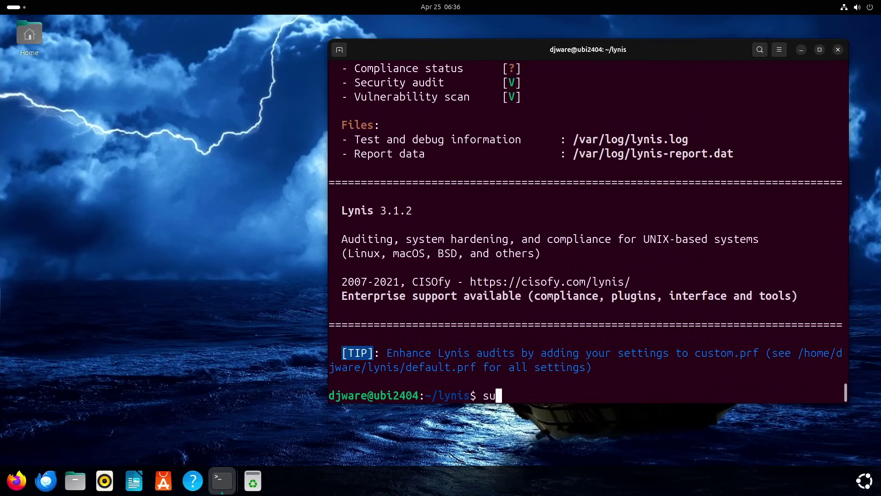
key(BackSpace)
key(BackSpace)
text(apt search x)
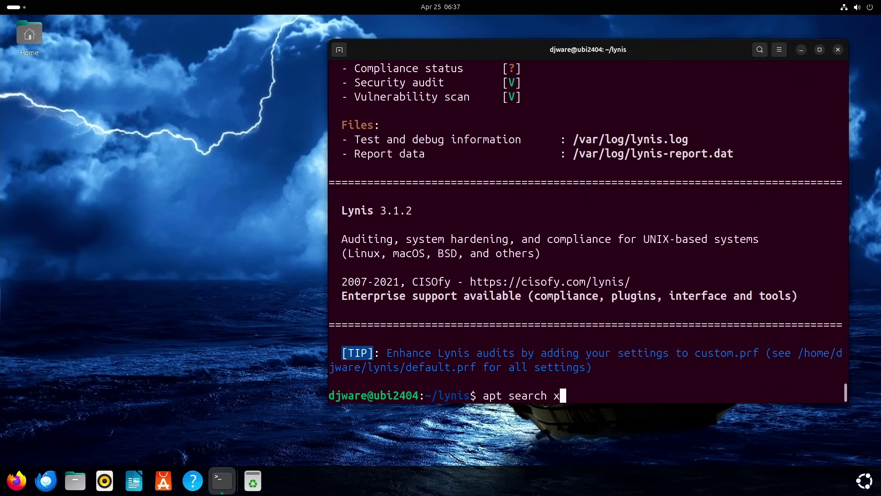
text(z-util)
key(Return)
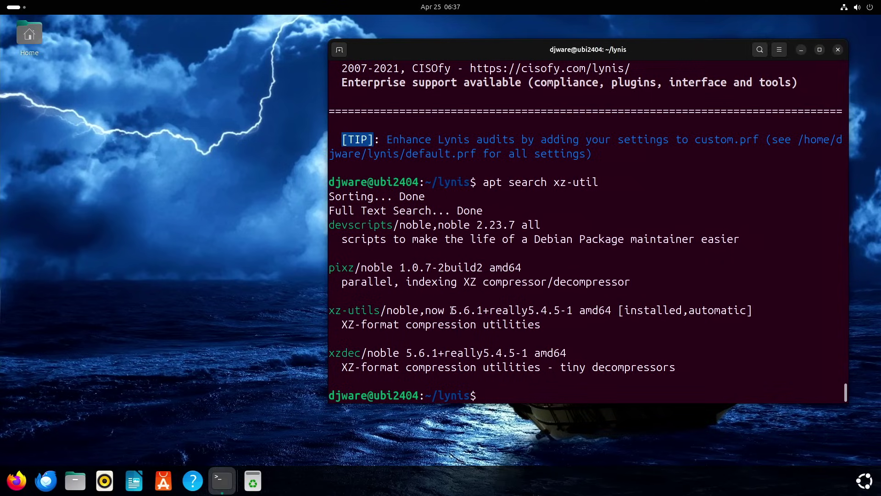
Highlight the xz-utils version 5.6.1+really5.4.5-1 in the search output.
drag(452, 310, 483, 311)
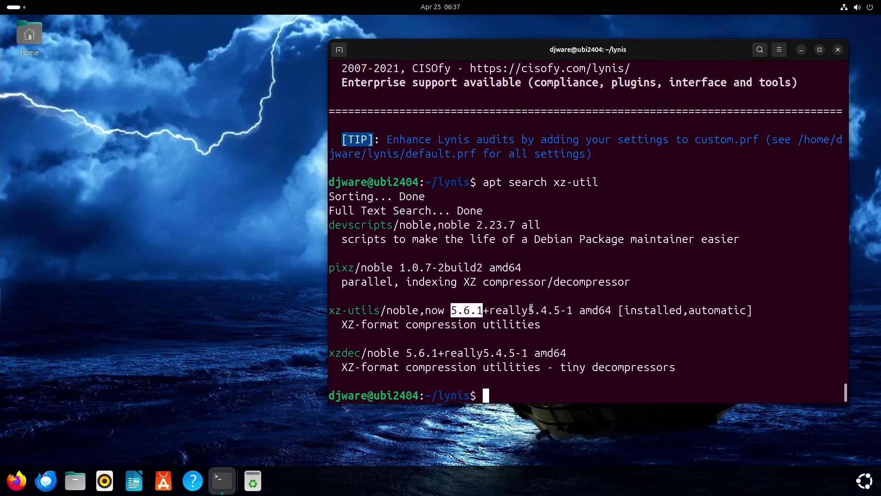
click(571, 309)
drag(571, 310, 488, 310)
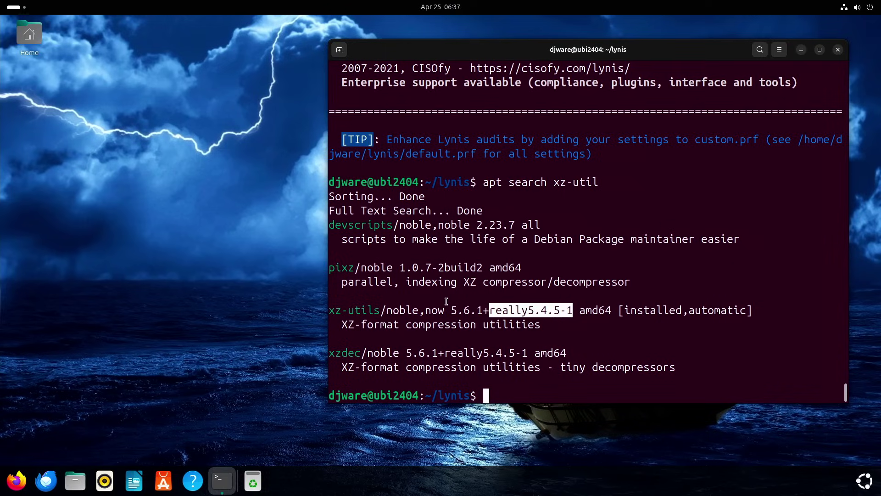
drag(450, 310, 480, 311)
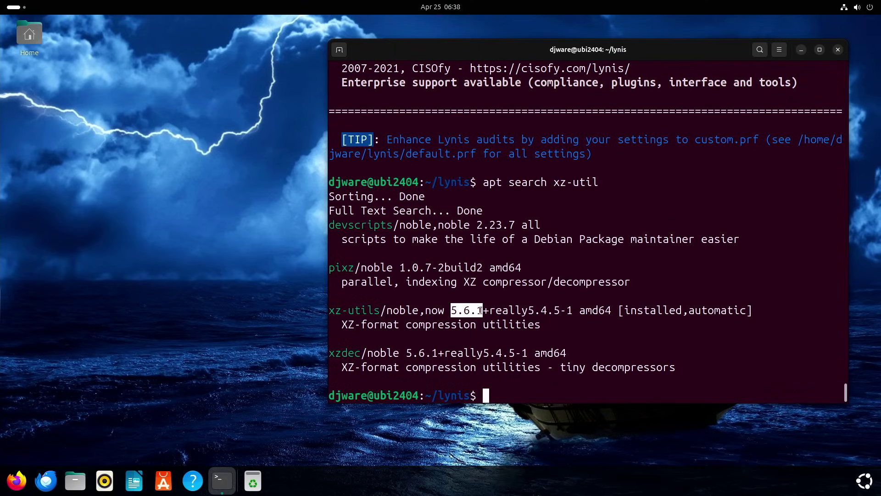
shift+click(572, 311)
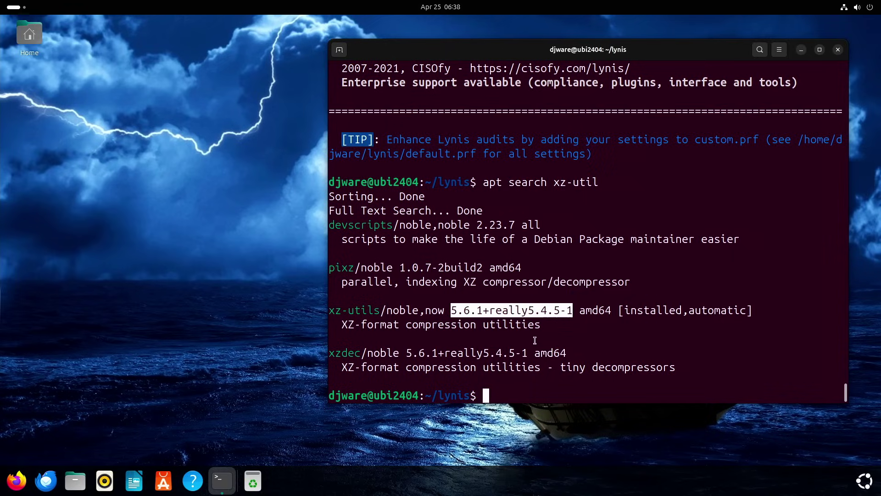
click(531, 316)
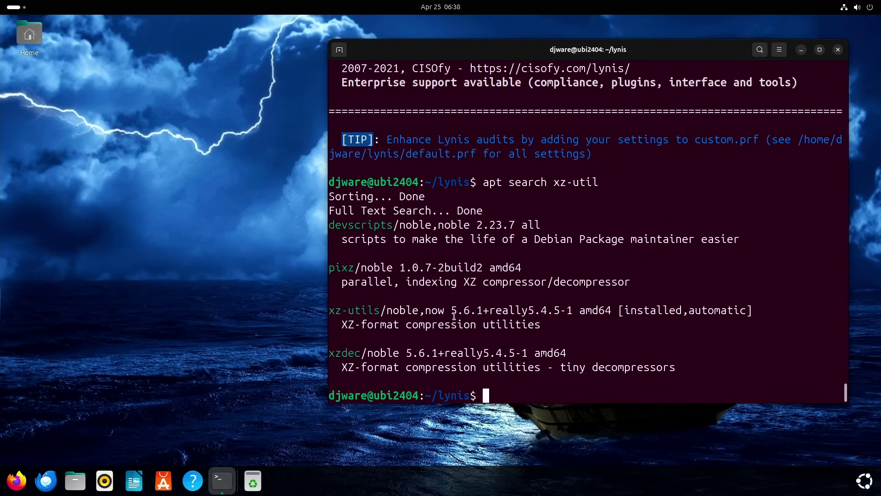
drag(450, 312, 481, 313)
click(528, 315)
Run 'sudo apt update' and then 'sudo apt upgrade'.
text(sudo apt update)
key(Return)
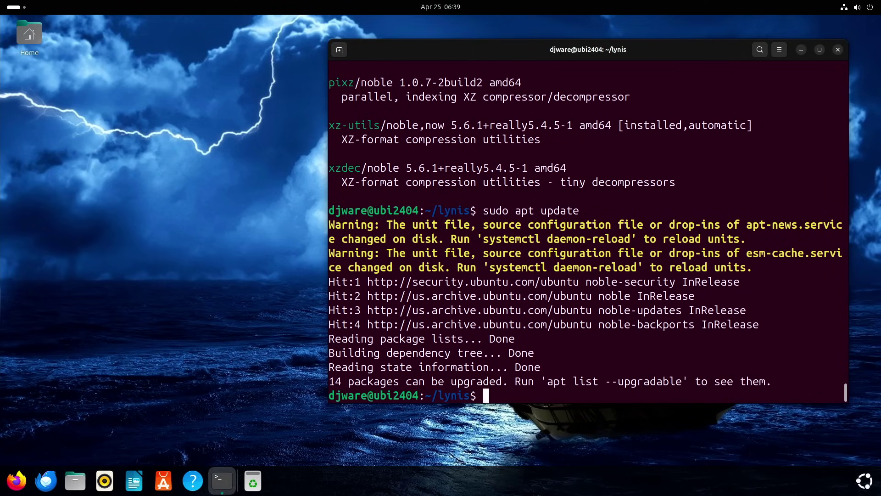
text(sudo apt upg)
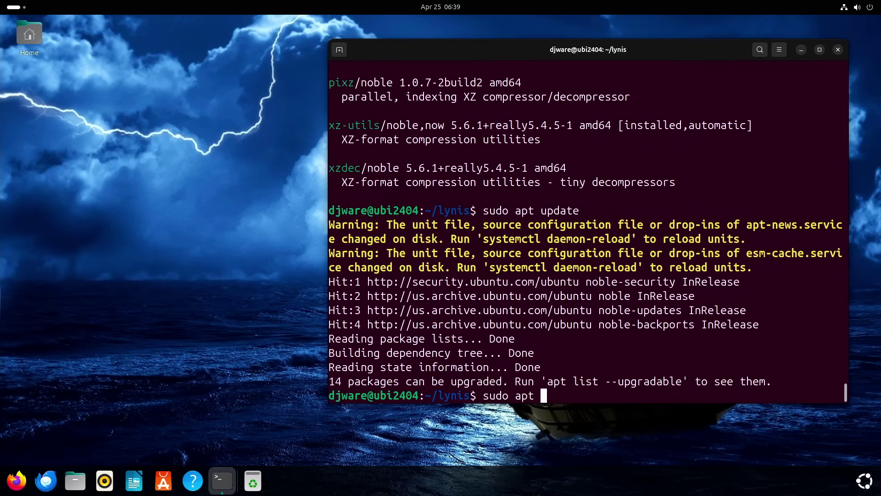
text(rade)
key(Return)
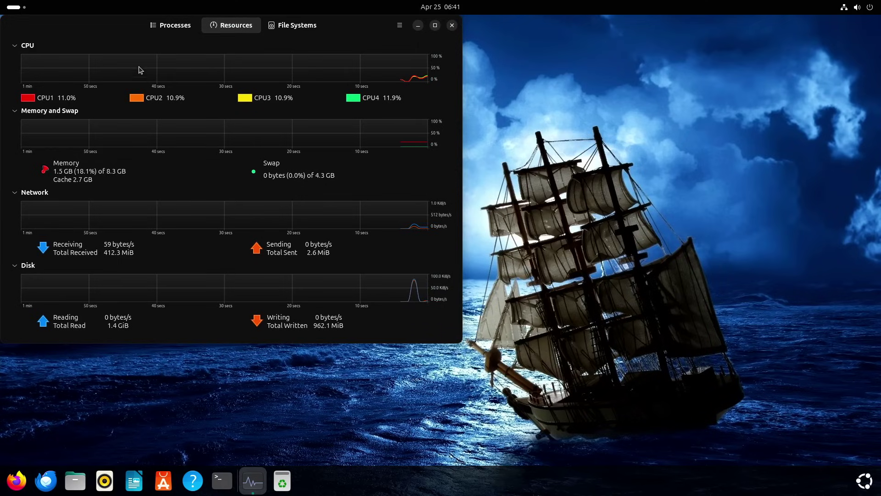
Enable 'Draw CPU Chart as Stacked Area Chart' in System Monitor preferences.
drag(129, 26, 178, 45)
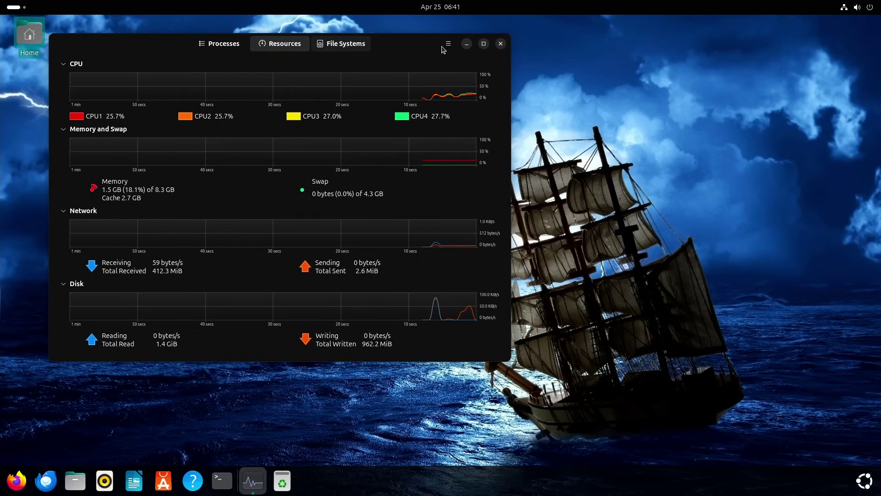
click(447, 48)
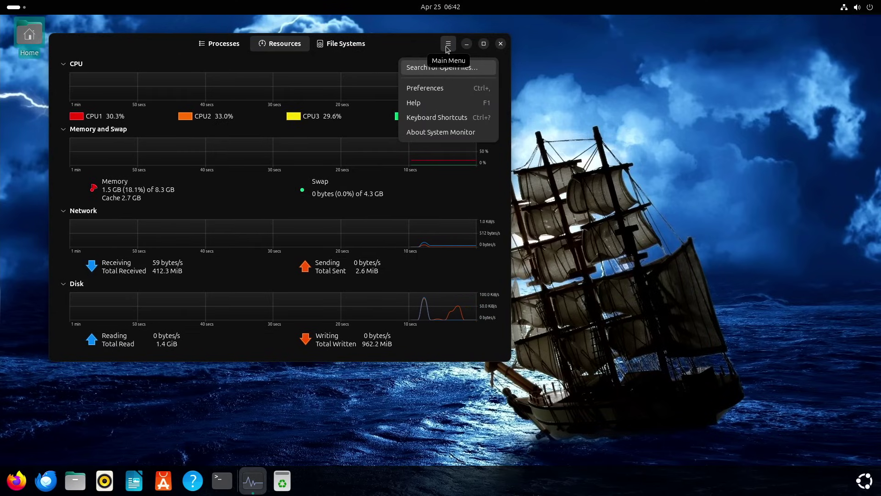
click(440, 89)
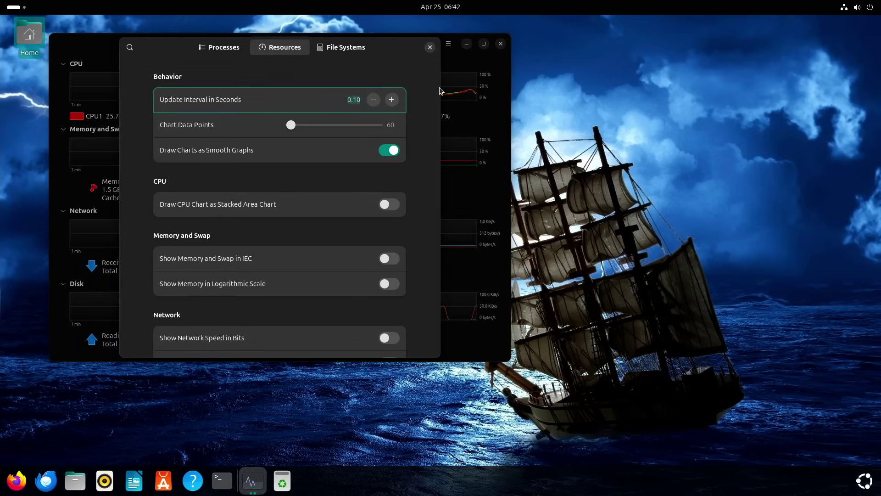
click(386, 205)
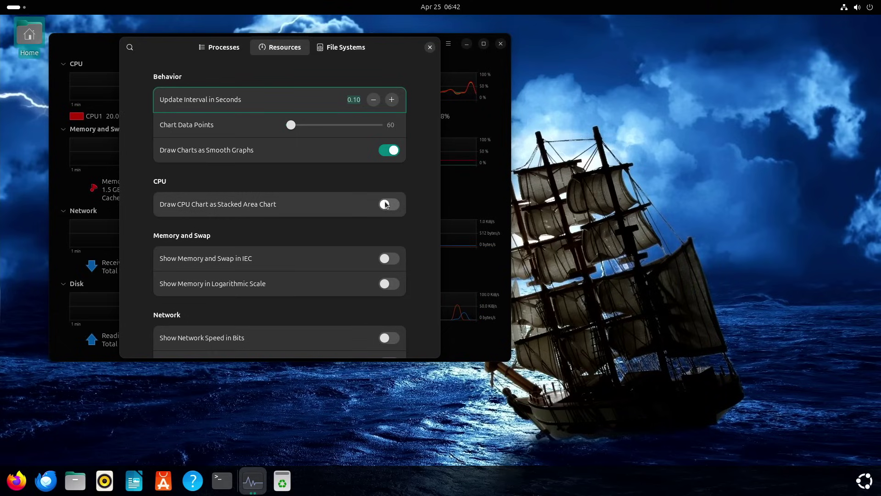
click(429, 48)
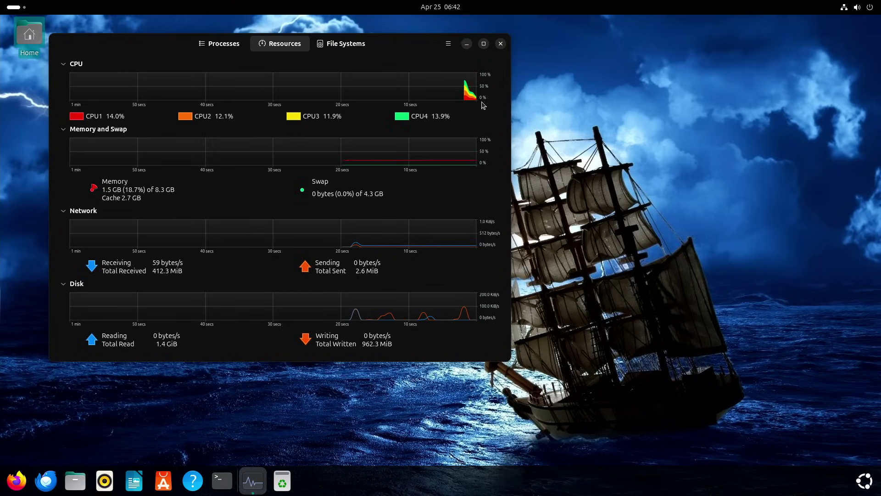
View the File Systems and Processes tabs and open the at-spi2-registryd context menu.
click(337, 44)
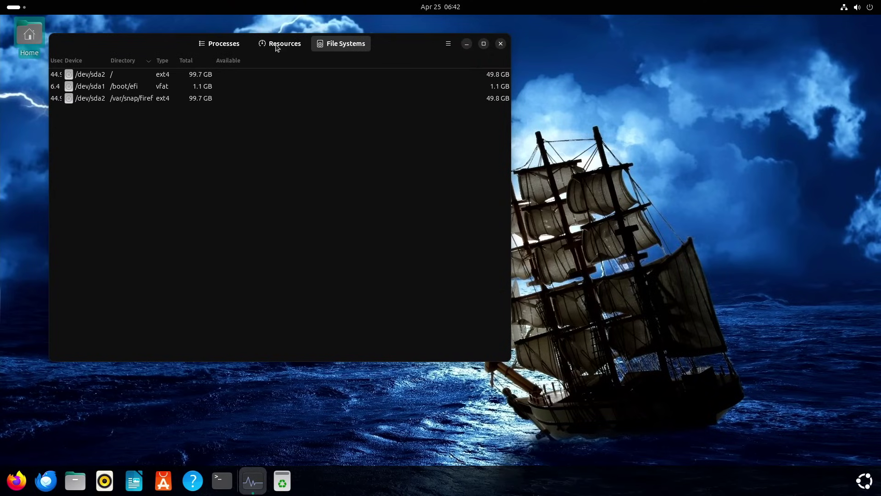
click(221, 46)
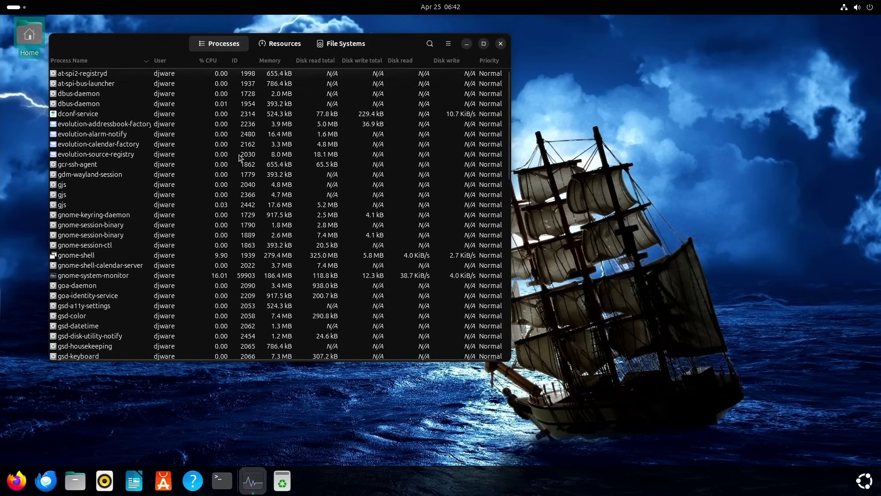
right_click(495, 76)
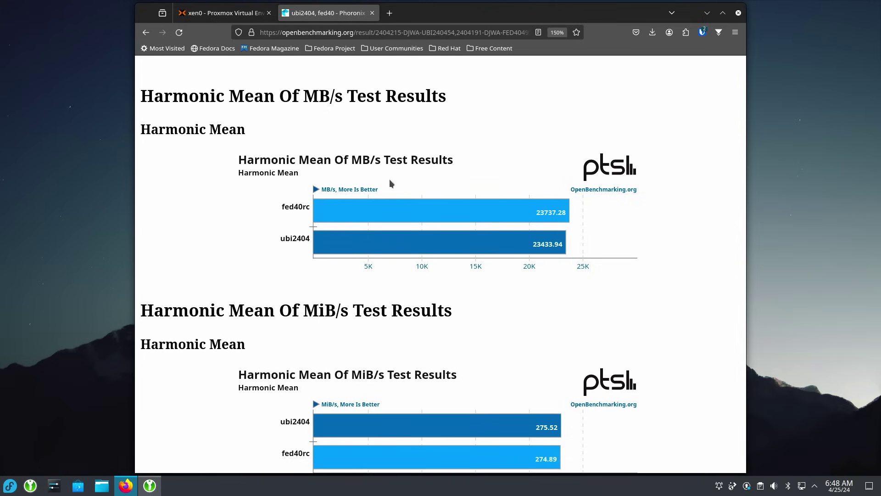
Scroll past the Bogo Ops/s chart to the Geometric Mean chart: ubi2404 13255.47, fed40rc 12839.15.
scroll(553, 248, down, 3)
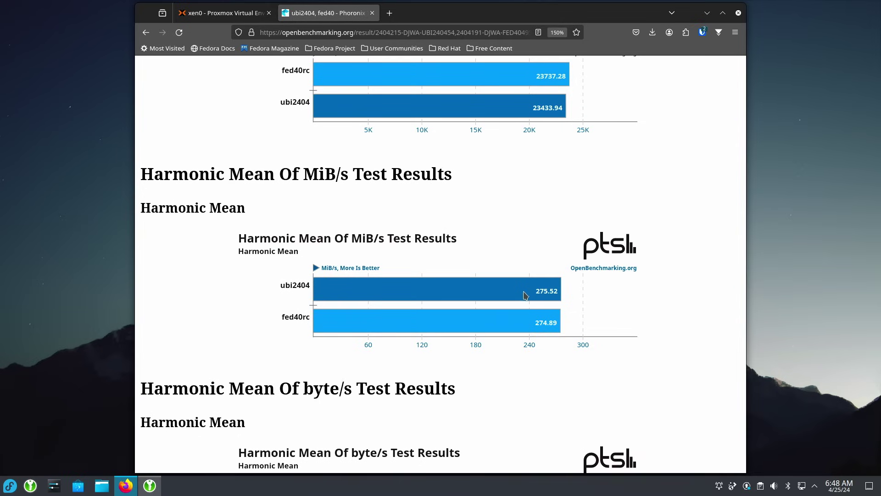
scroll(472, 269, up, 3)
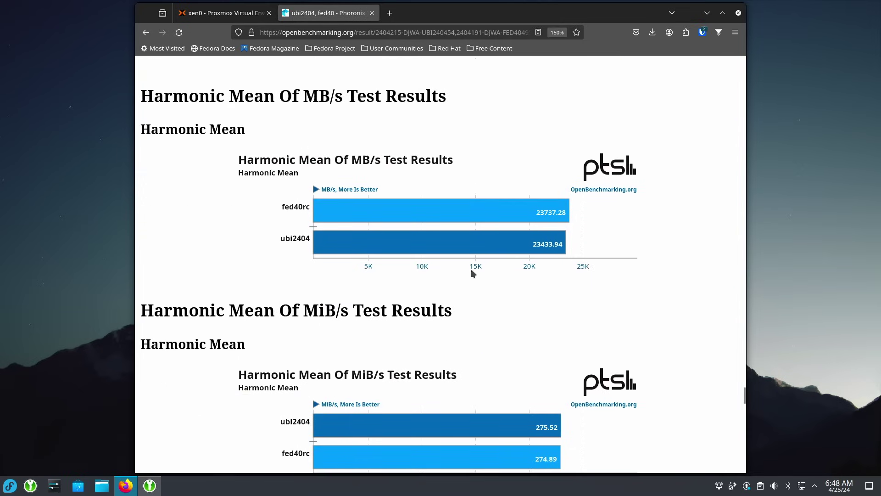
scroll(471, 270, down, 6)
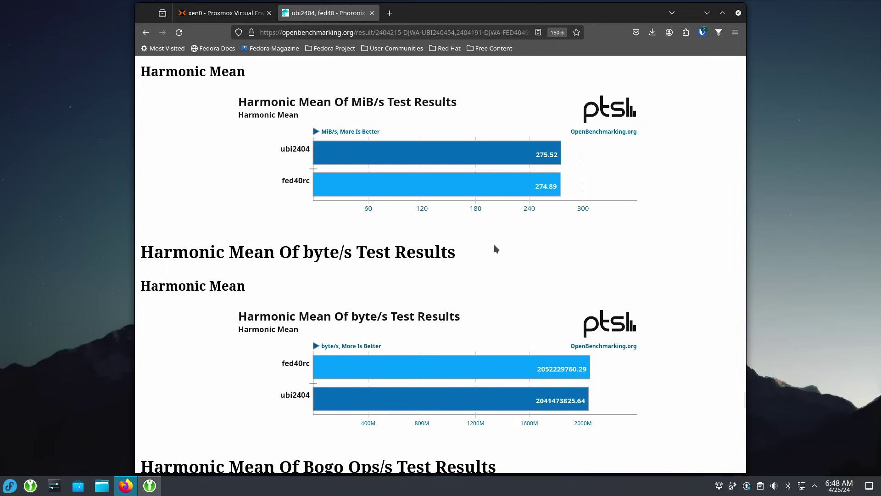
scroll(494, 244, up, 6)
scroll(493, 244, down, 3)
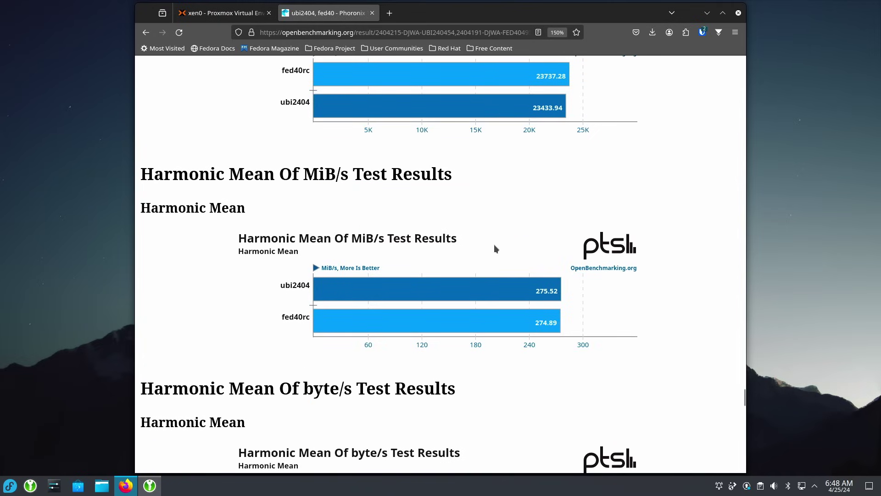
scroll(495, 245, up, 3)
scroll(500, 300, down, 3)
scroll(481, 328, down, 6)
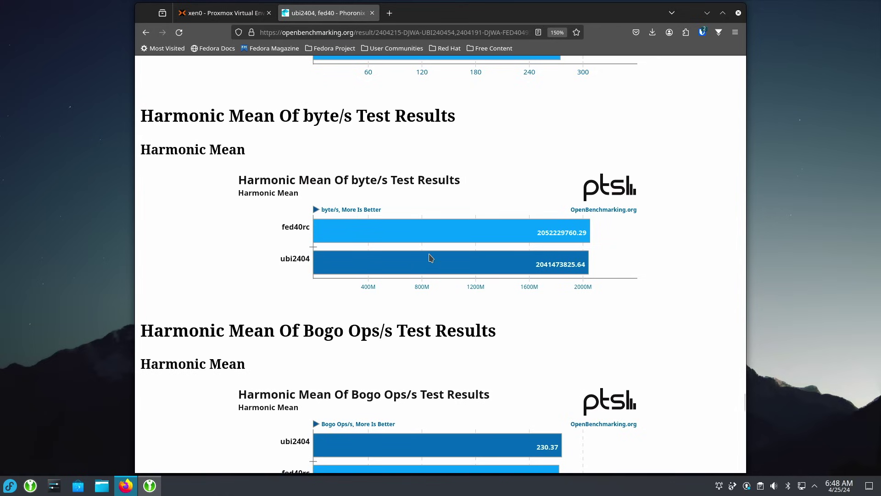
scroll(430, 257, down, 3)
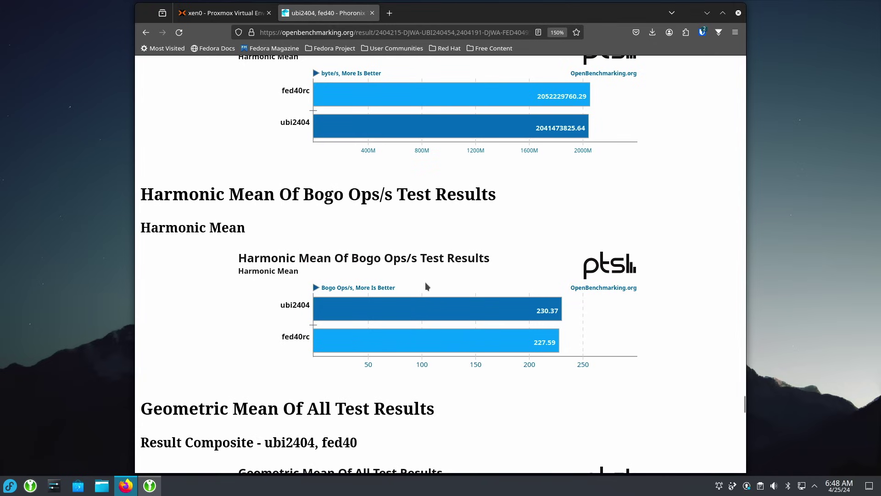
scroll(425, 285, down, 3)
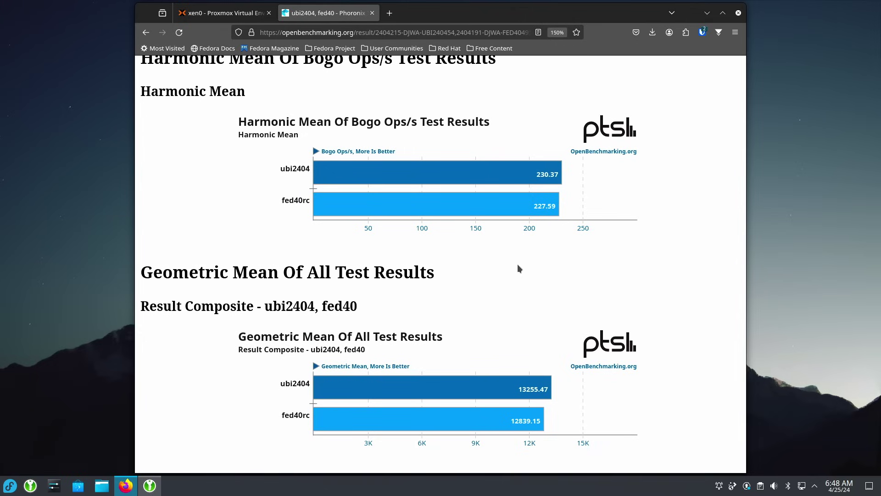
Scroll past the C/C++, CPU Massive and Creator Workloads (1.017) charts to Encoding Tests, where ubi2404 scores 1.012.
scroll(518, 268, down, 3)
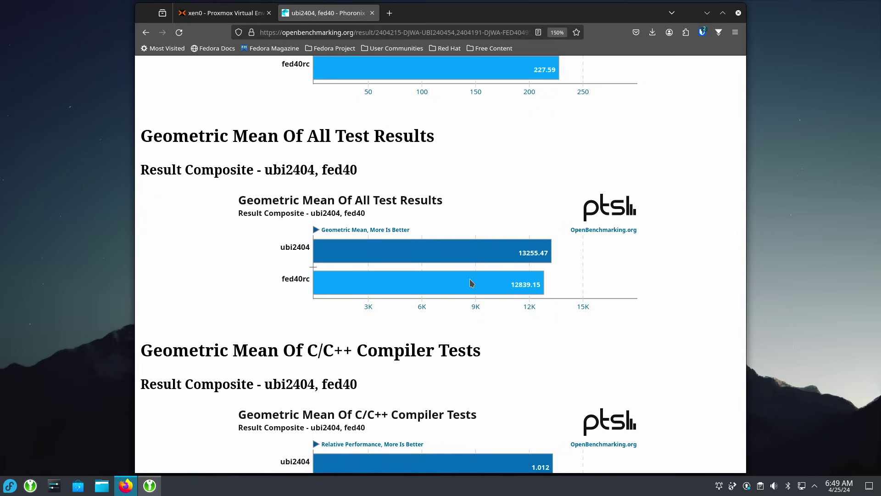
scroll(472, 282, down, 6)
scroll(470, 279, up, 3)
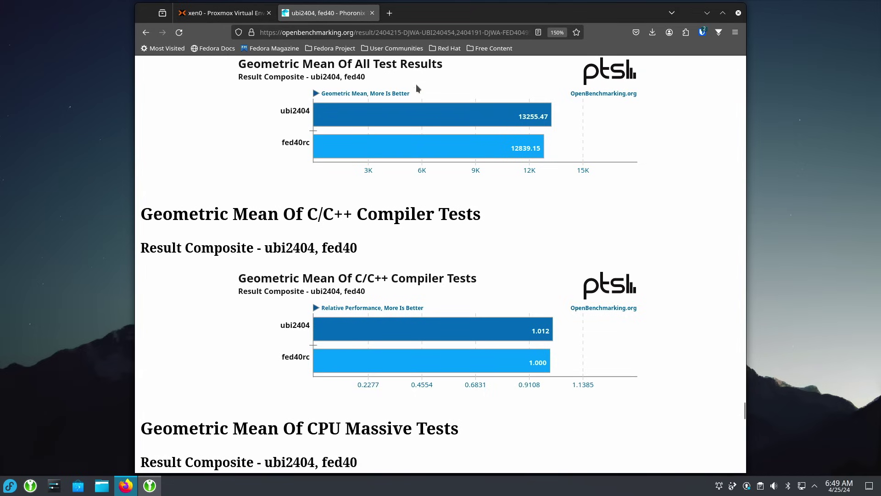
scroll(467, 288, down, 3)
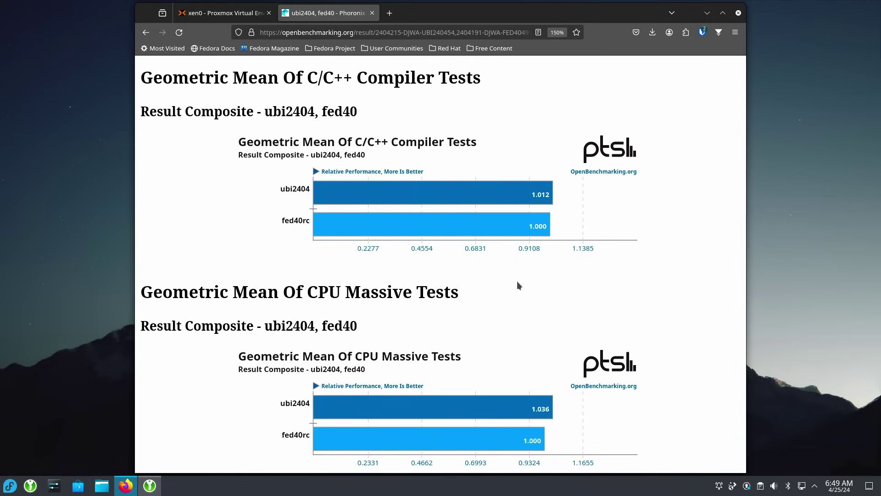
scroll(518, 284, down, 3)
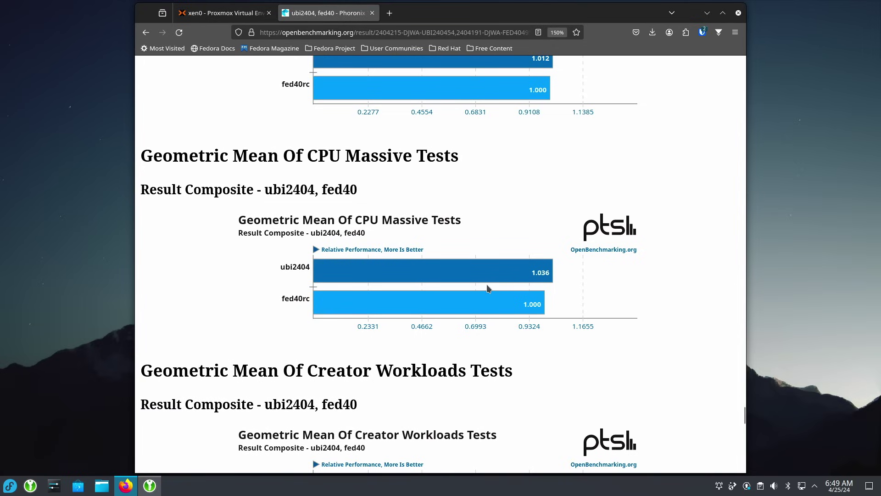
scroll(488, 288, down, 5)
scroll(487, 287, up, 5)
scroll(490, 289, down, 5)
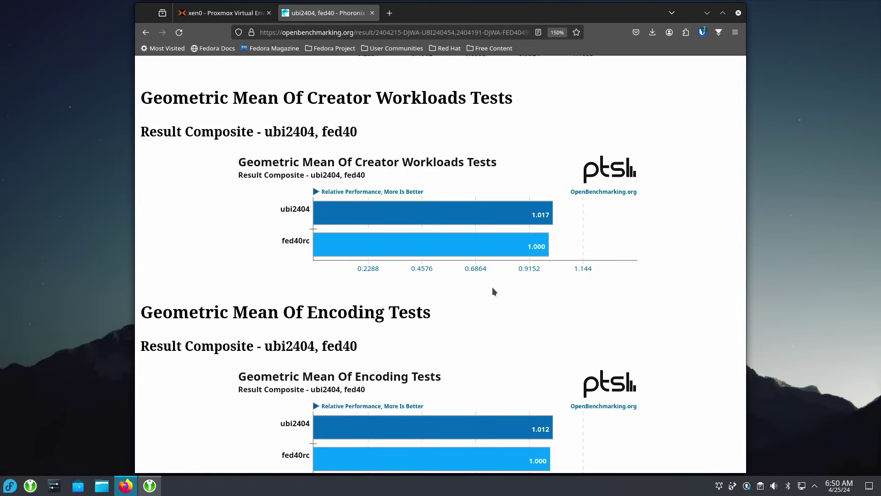
scroll(492, 288, down, 3)
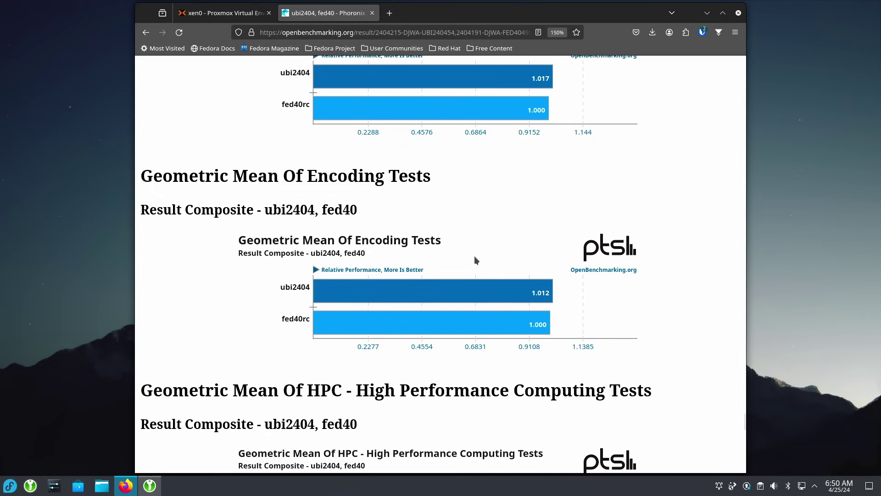
Scroll through the HPC to Single-Threaded composites to Common Workstation Benchmarks, where ubi2404 scores 1.028 versus 1.000.
scroll(475, 256, down, 3)
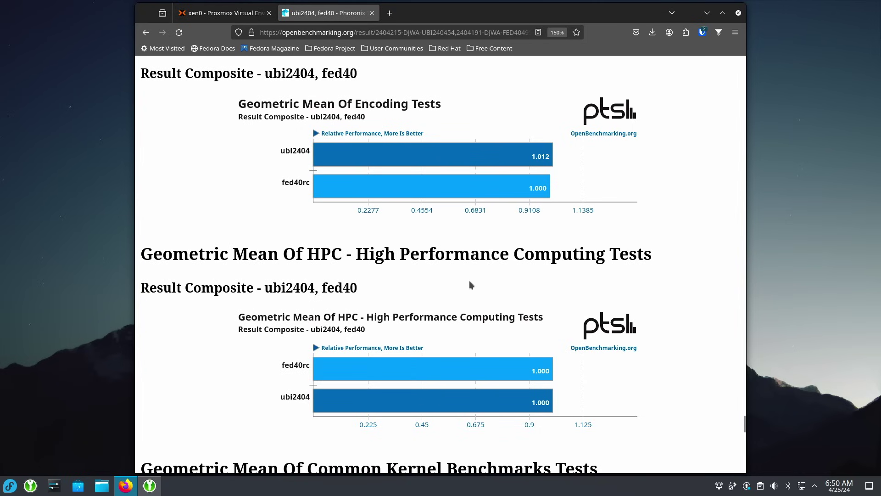
scroll(469, 280, down, 3)
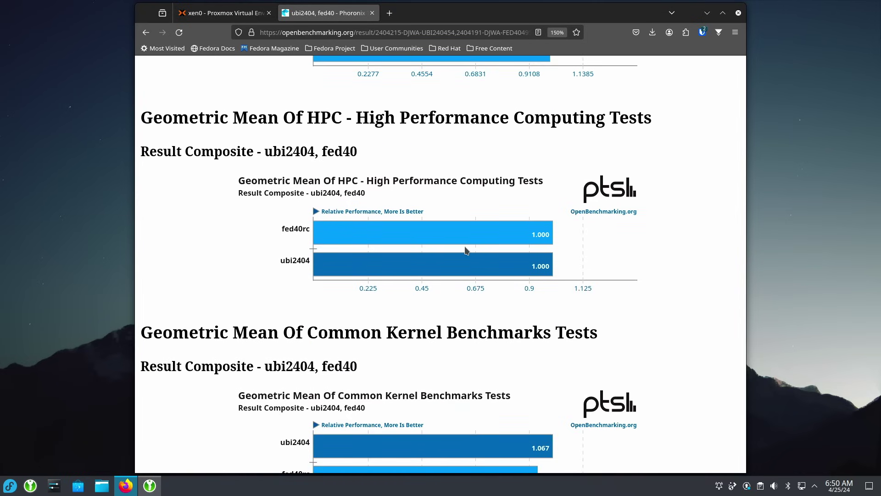
scroll(466, 250, down, 3)
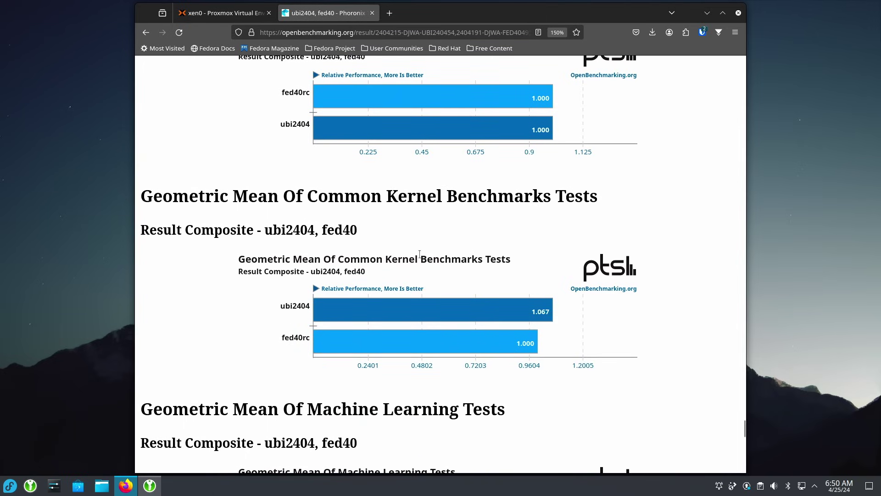
scroll(419, 254, down, 3)
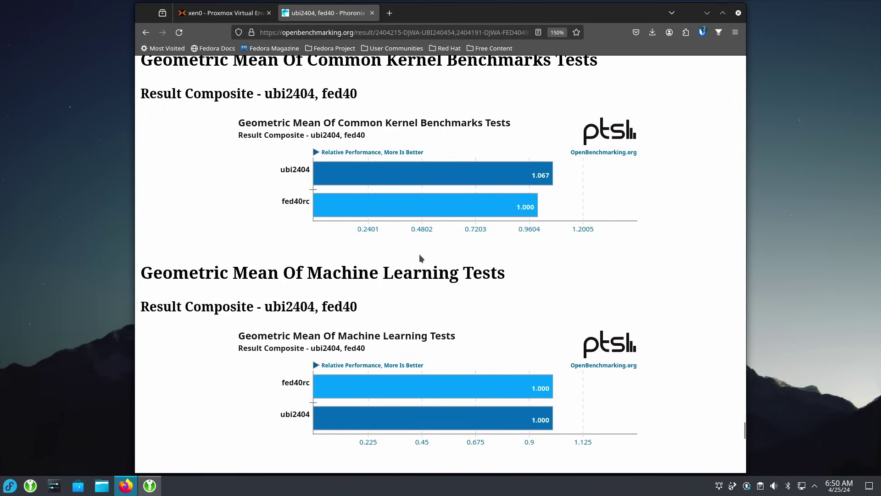
scroll(419, 254, up, 3)
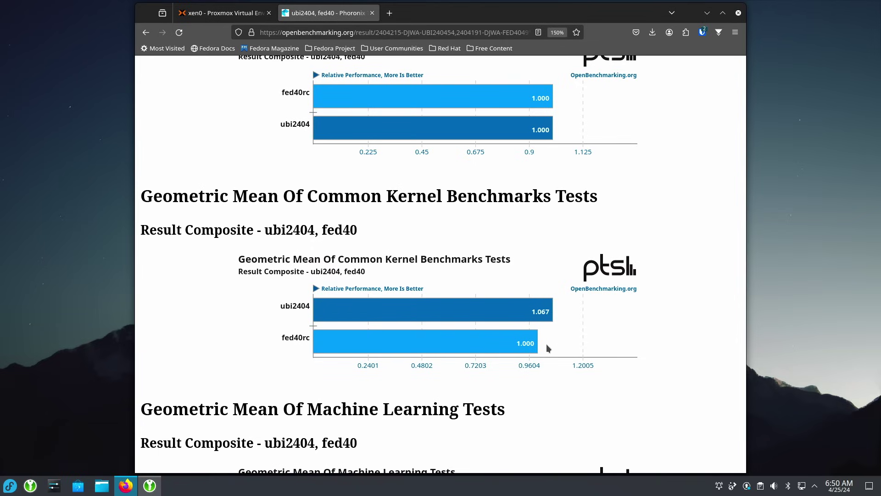
scroll(546, 343, down, 3)
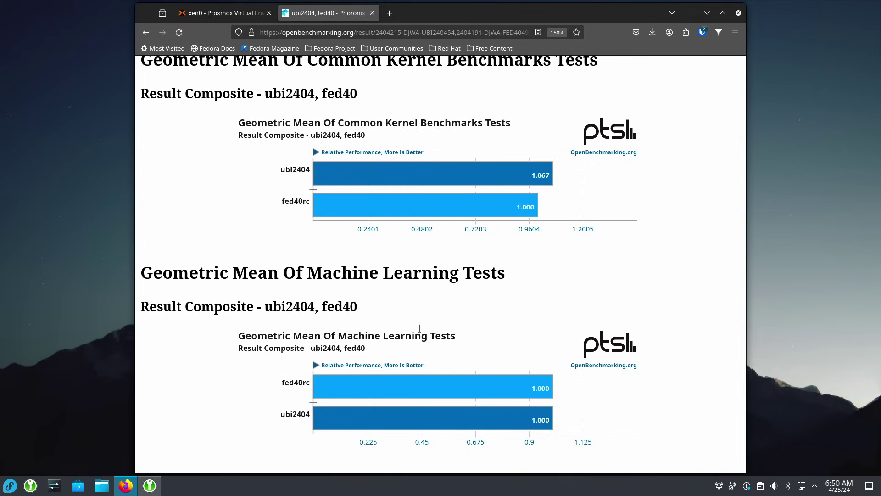
scroll(420, 329, down, 3)
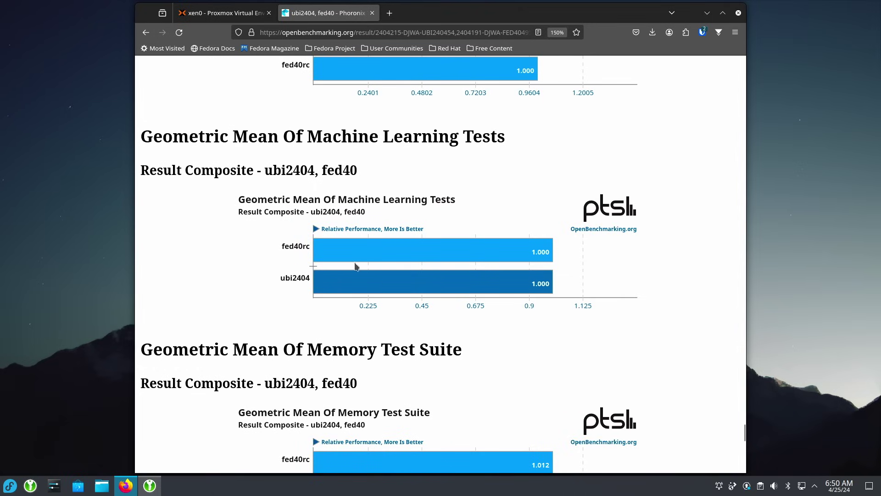
scroll(466, 282, down, 6)
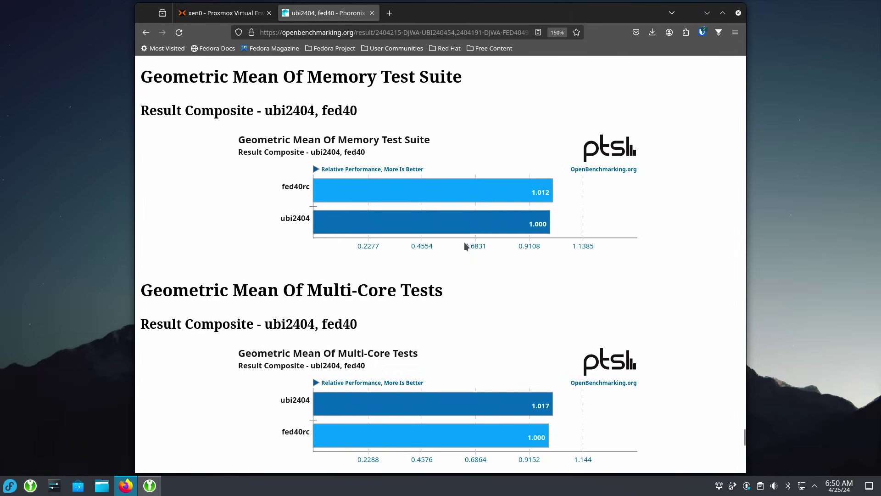
scroll(464, 246, down, 3)
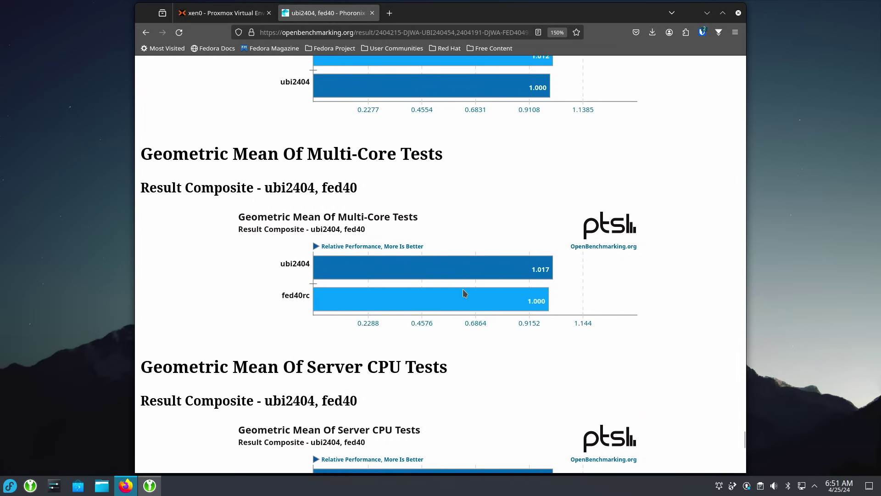
scroll(463, 291, down, 3)
scroll(463, 290, down, 3)
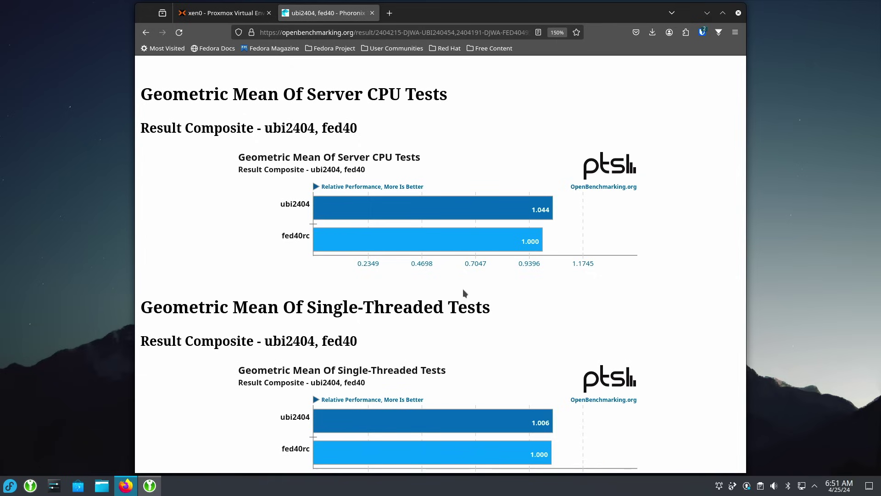
scroll(464, 292, down, 6)
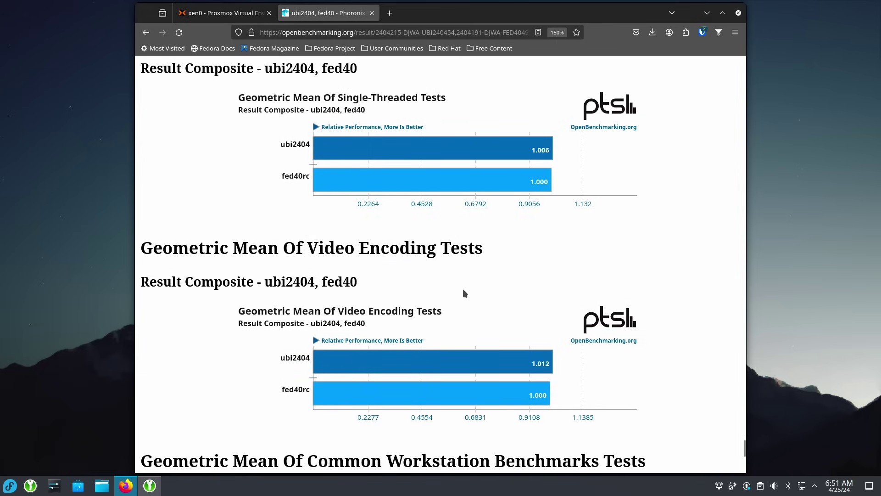
scroll(464, 293, up, 3)
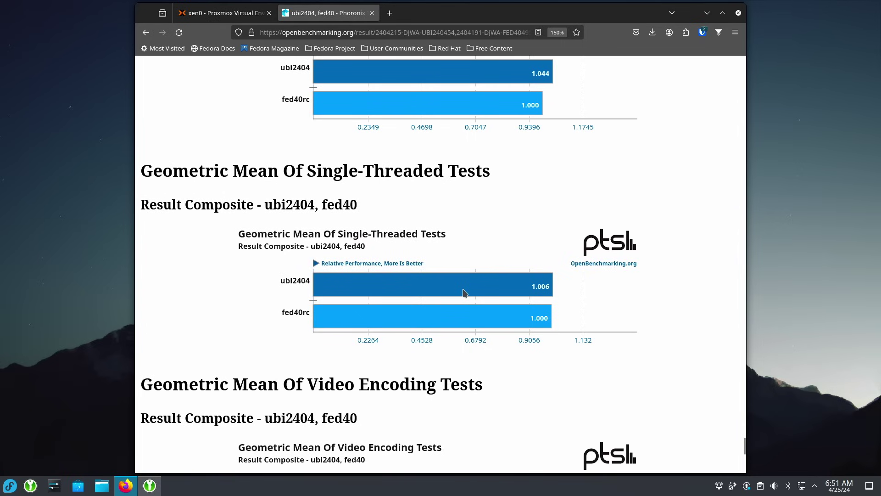
scroll(464, 292, down, 3)
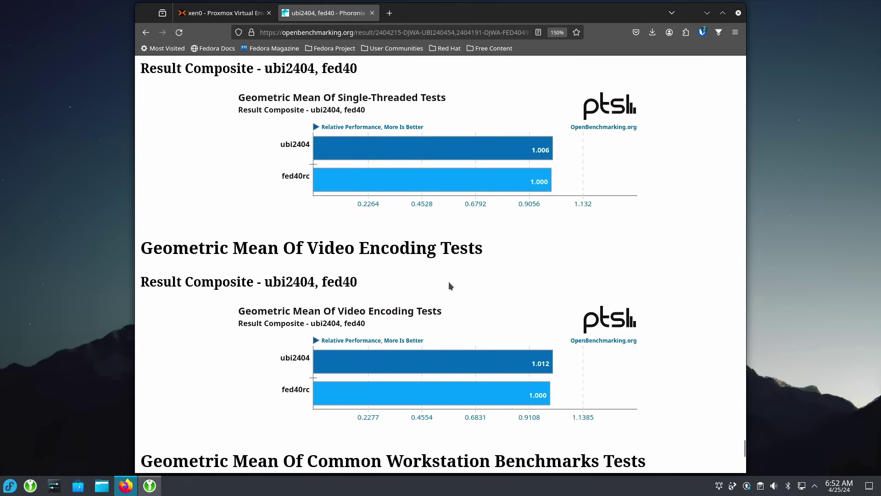
scroll(450, 285, down, 3)
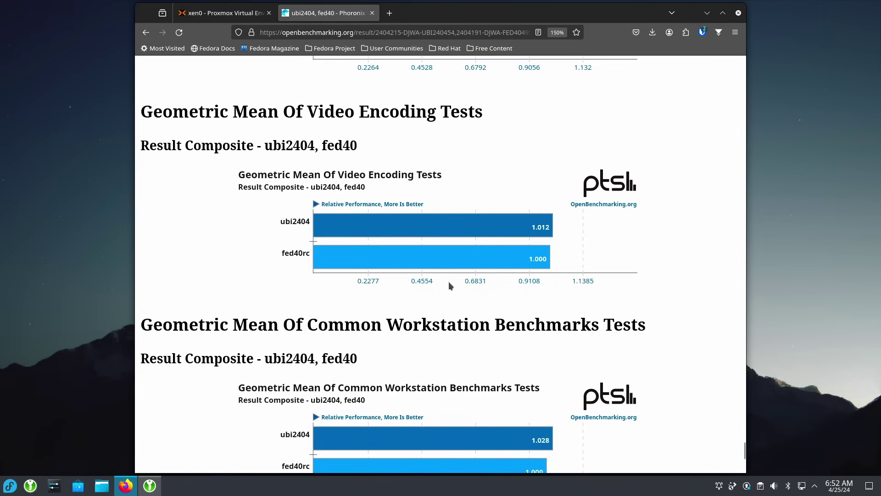
Scroll past First Place Finishes to the Last Place Finishes pie chart: fed40rc 39, ubi2404 37 of 76.
scroll(449, 286, down, 6)
scroll(449, 286, down, 6)
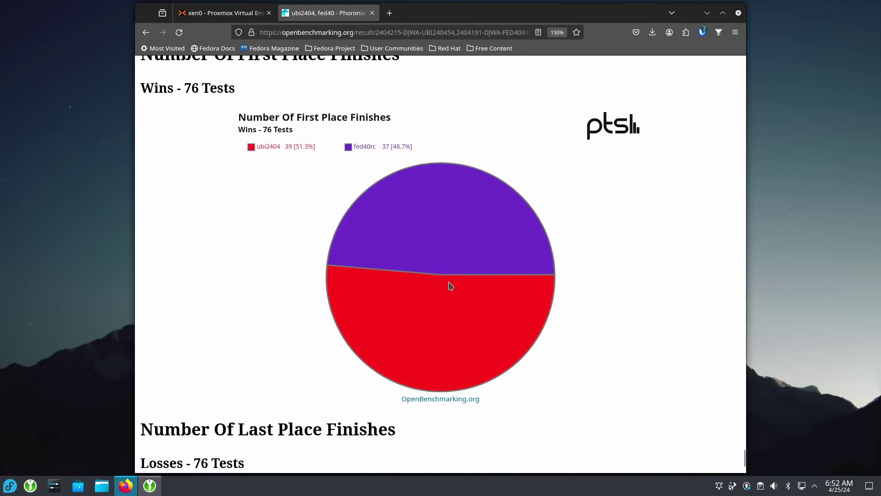
scroll(440, 248, up, 3)
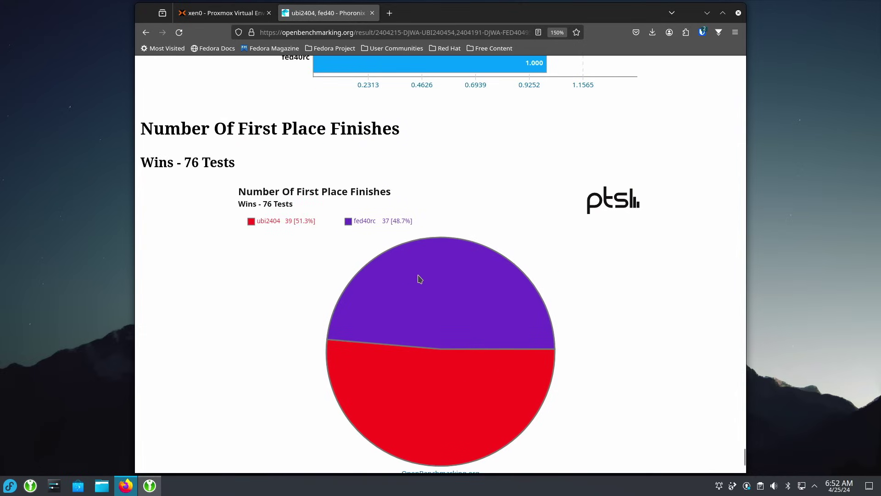
scroll(421, 344, down, 3)
scroll(423, 345, down, 3)
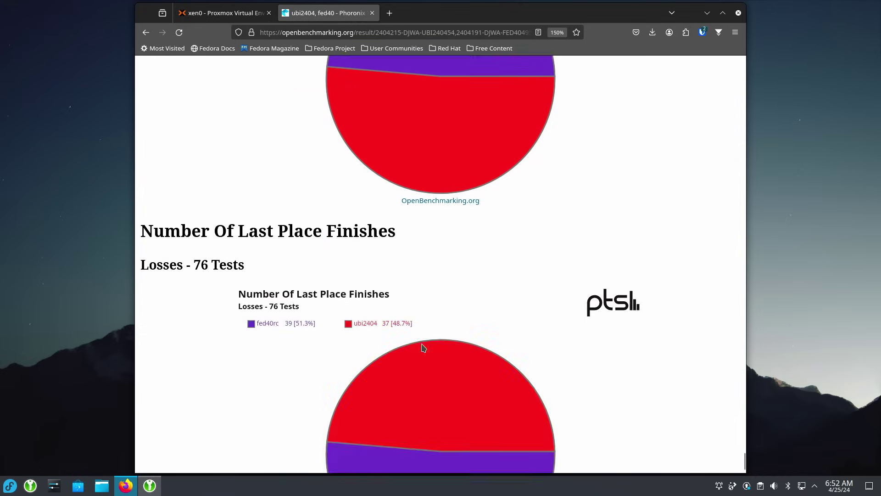
scroll(424, 348, up, 3)
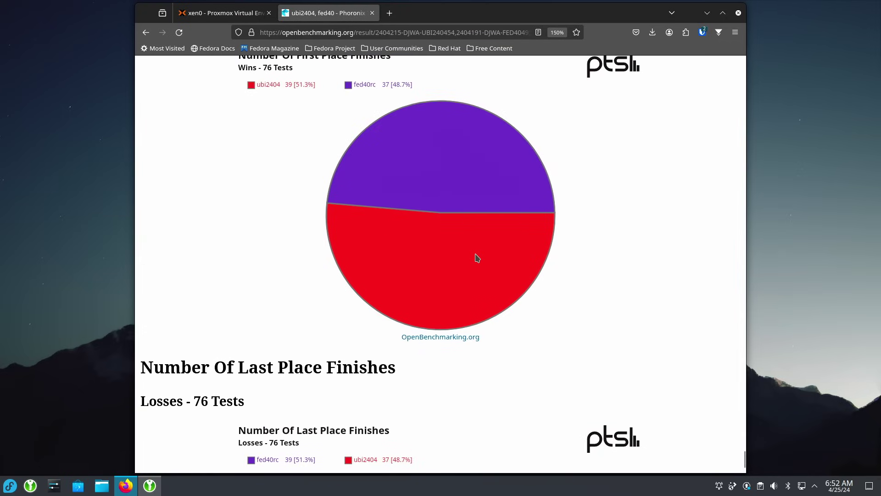
scroll(335, 219, up, 3)
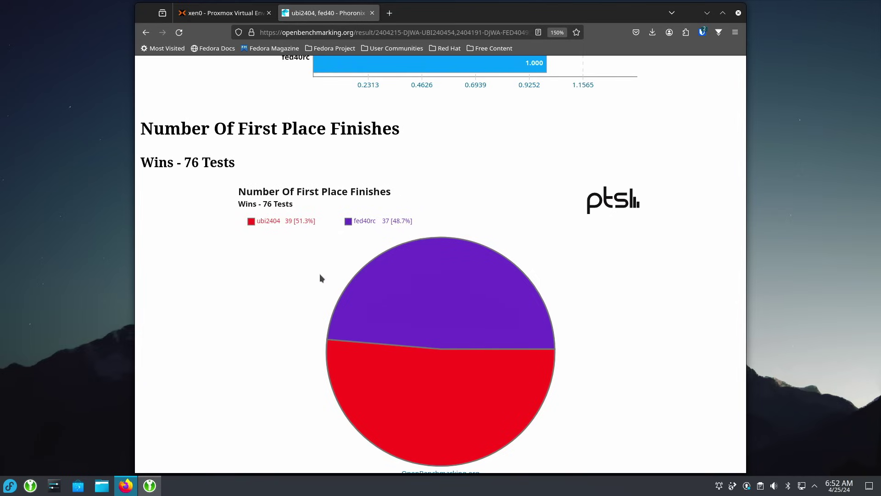
scroll(319, 277, down, 6)
scroll(320, 278, down, 3)
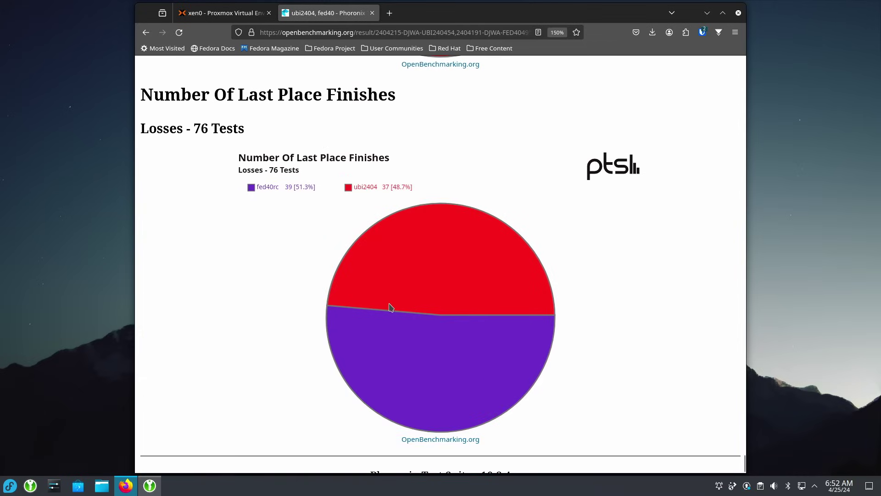